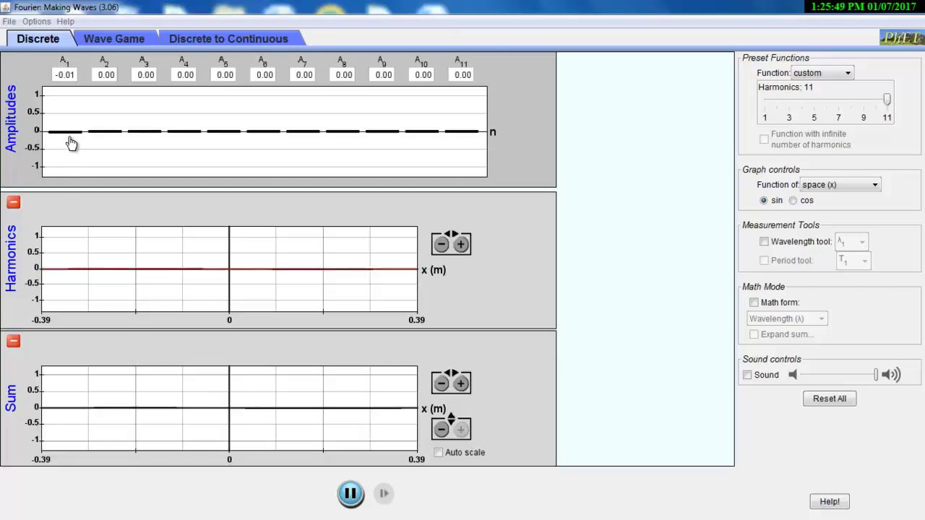
- Raise the first harmonic's amplitude A1 and set it to exactly 1
drag(71, 137, 60, 100)
click(66, 75)
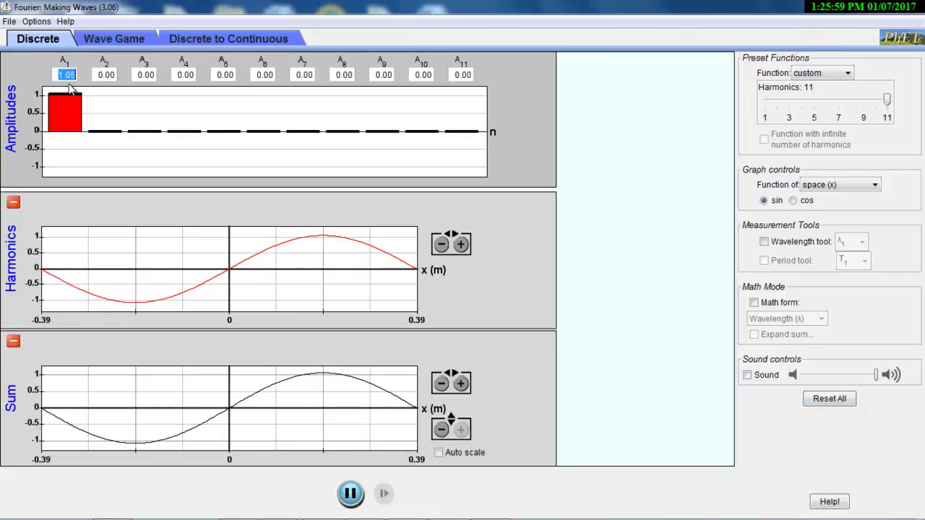
text(1)
key(Return)
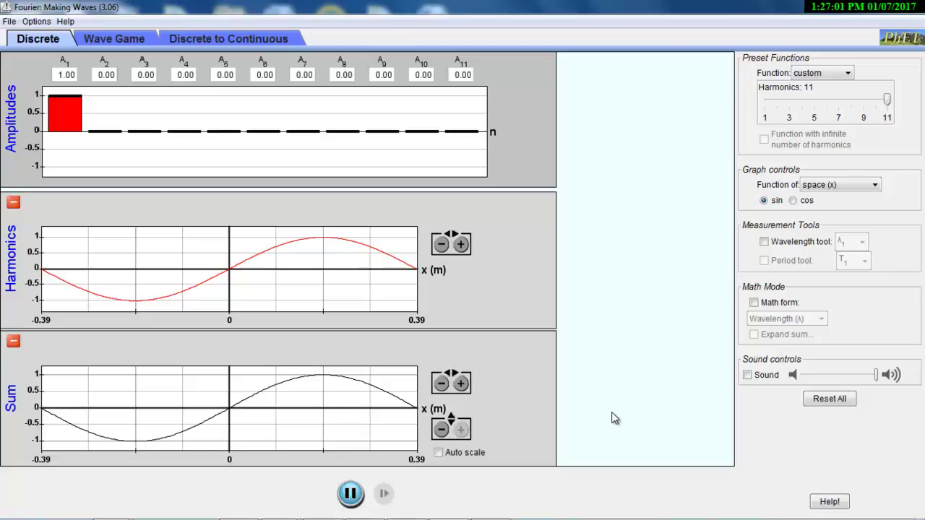
- Turn on the math form, display the expanded sum clear of the graphs, and close it after reading
click(755, 303)
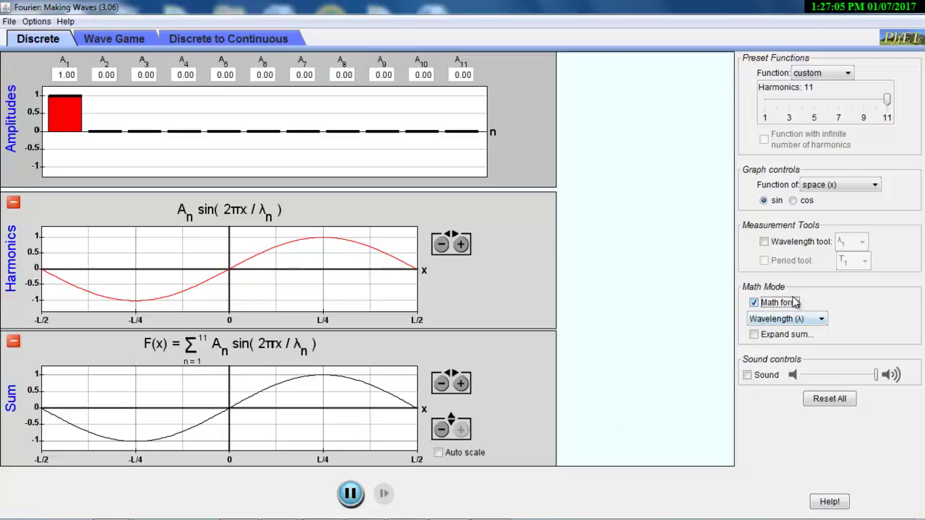
click(754, 335)
drag(581, 149, 662, 250)
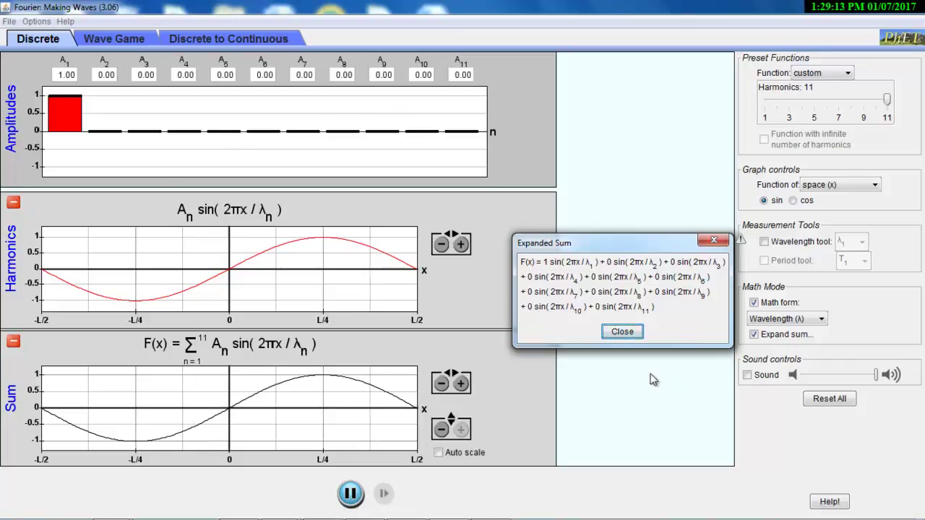
click(622, 332)
- Turn on the sound and vary the first harmonic's amplitude up to about 1.27, then set A1 back to 1
click(747, 376)
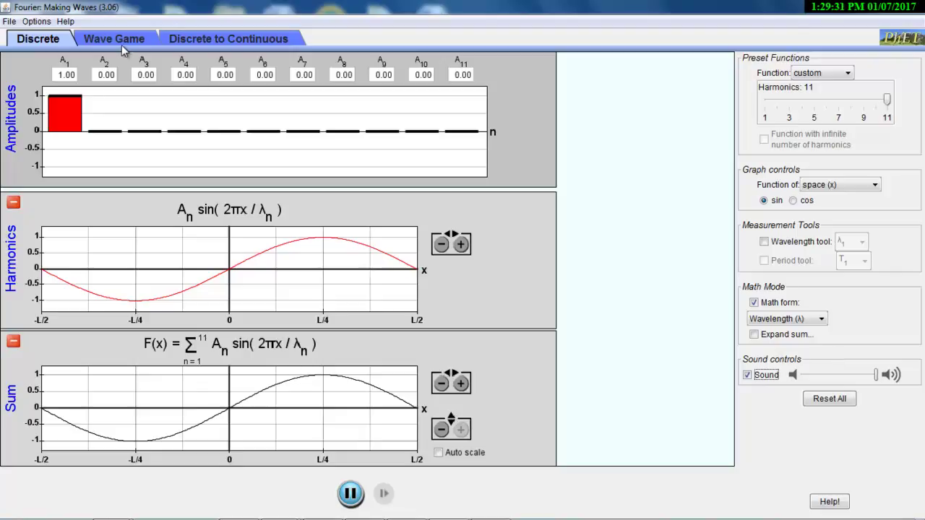
mouse_move(67, 97)
mouse_down()
mouse_move(63, 140)
mouse_move(62, 92)
mouse_up()
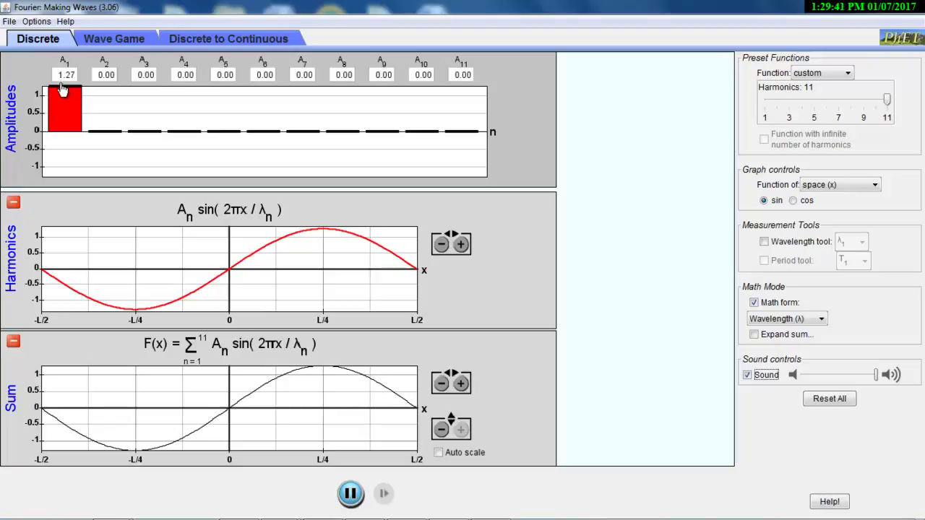
mouse_move(64, 94)
mouse_down()
mouse_move(64, 104)
mouse_move(65, 97)
mouse_up()
click(66, 75)
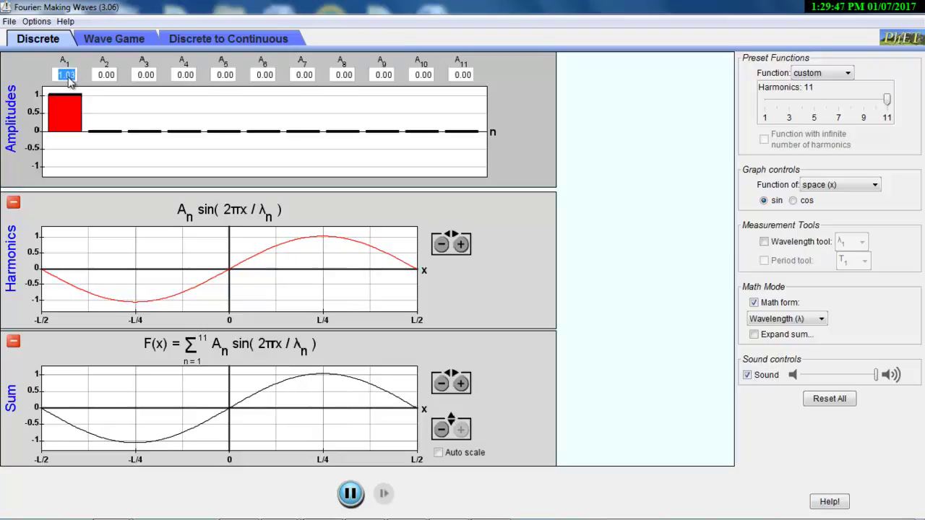
text(1)
key(Return)
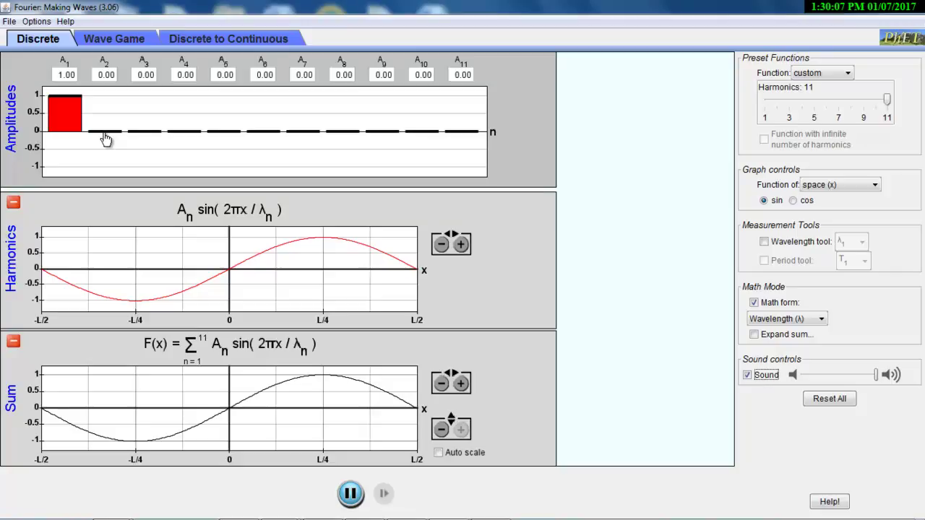
- Raise amplitude A2 to about 0.48 and align the λ1 wavelength tool with the first harmonic from -L/2 to L/2
mouse_move(105, 139)
mouse_down()
mouse_move(103, 83)
mouse_move(106, 123)
mouse_up()
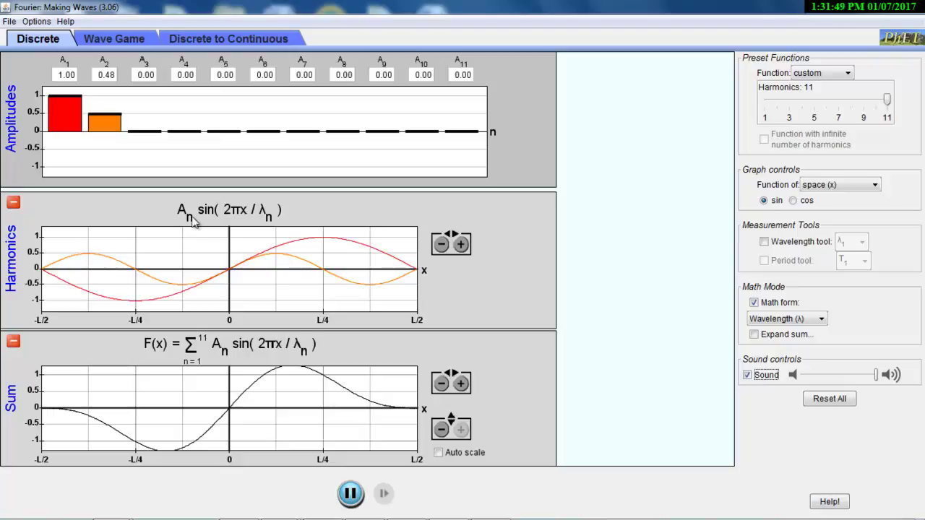
click(764, 242)
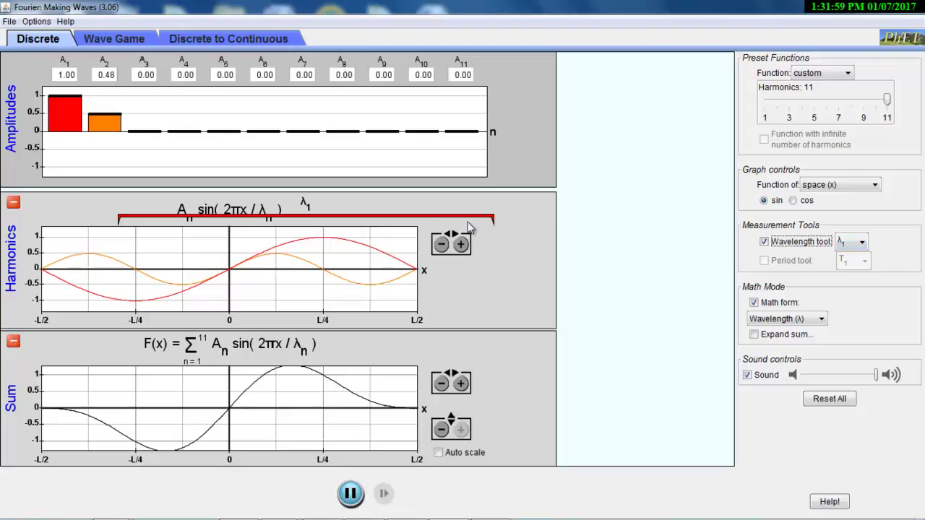
drag(469, 221, 397, 229)
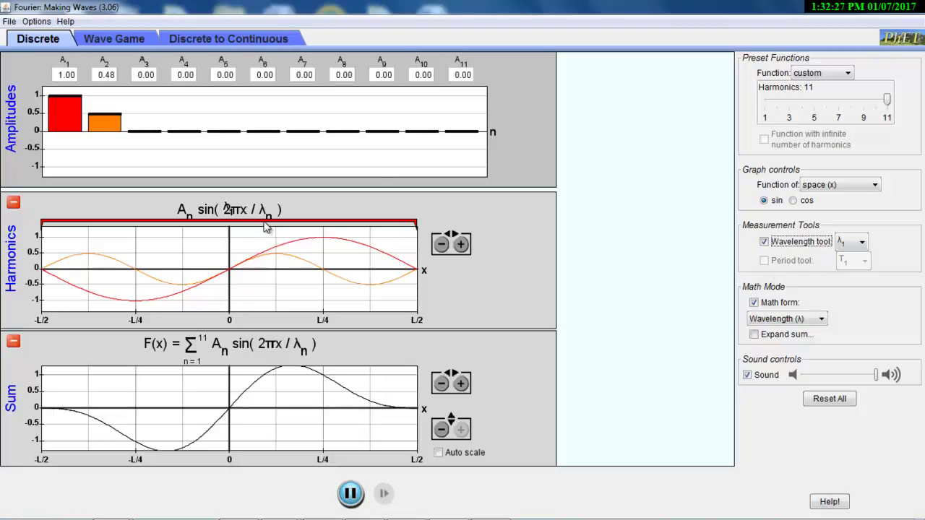
drag(288, 222, 289, 229)
- Switch the wavelength tool to λ2 and align it with the second harmonic from -L/2 to 0
click(853, 243)
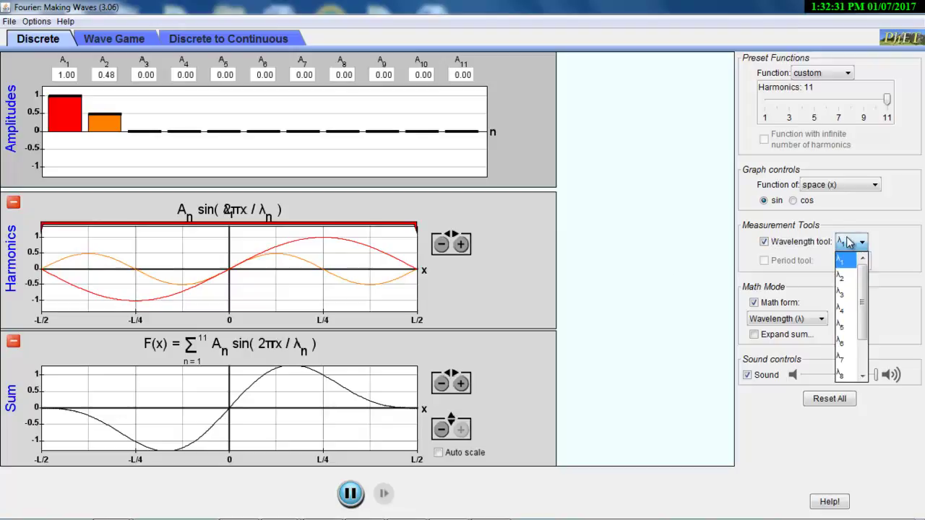
click(851, 282)
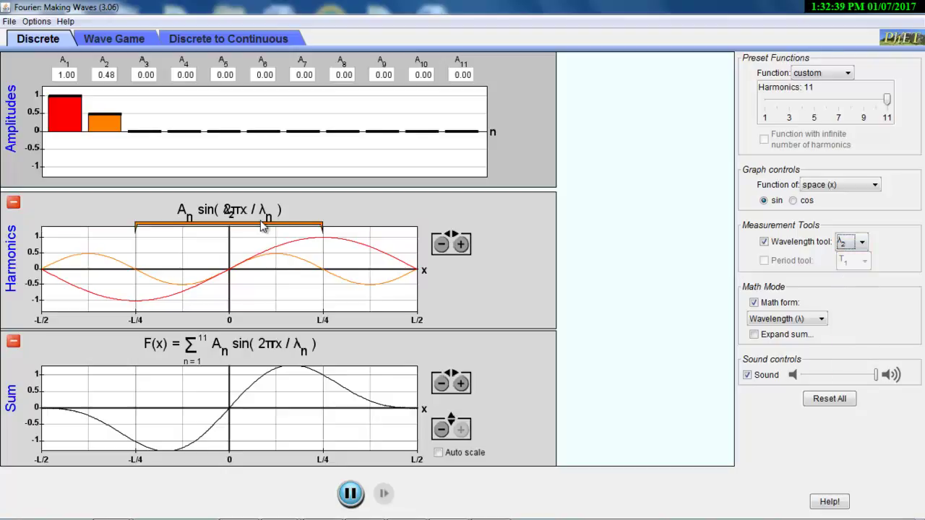
drag(256, 229, 166, 229)
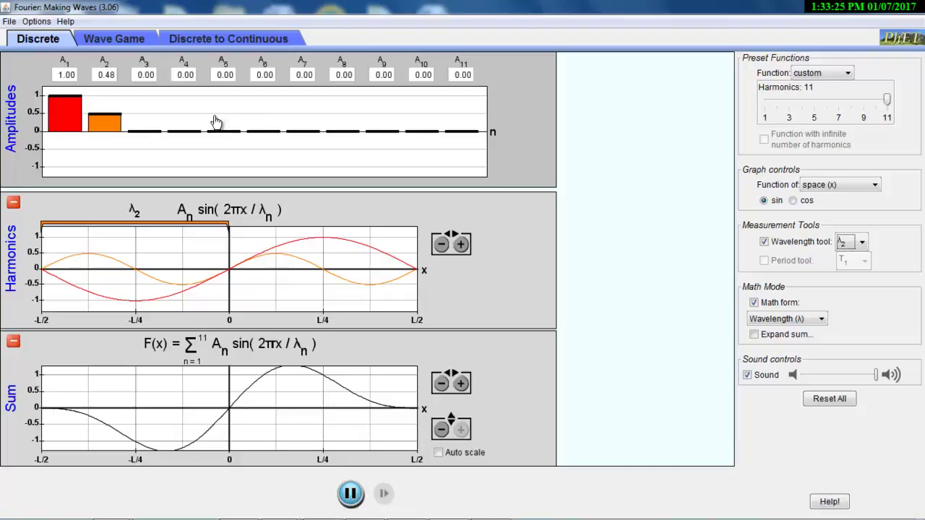
- Raise amplitude A2 to about 0.56 and widen the Sum graph's horizontal range and its vertical range to ±2
drag(107, 120, 107, 117)
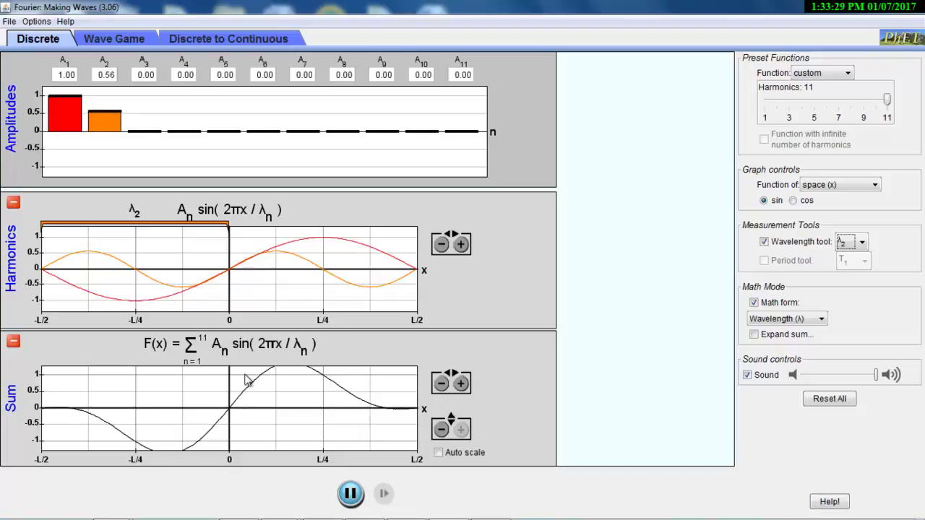
click(441, 386)
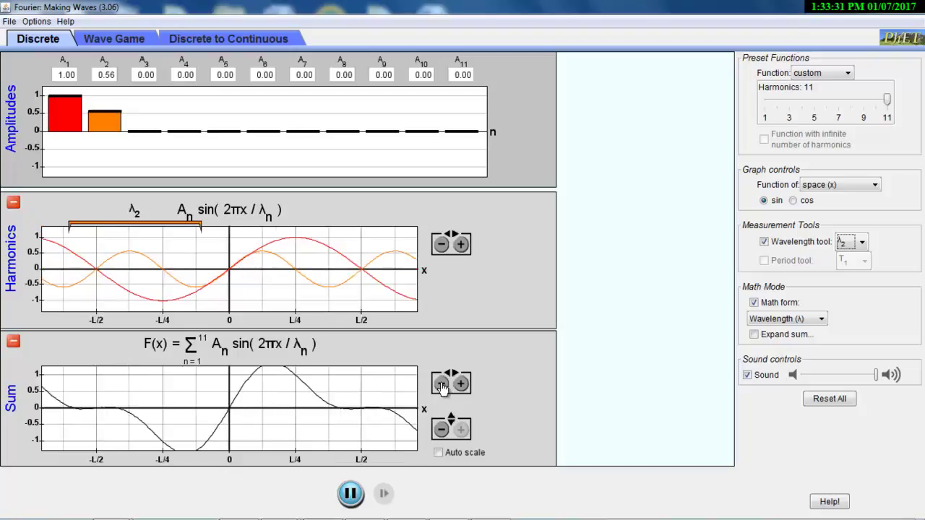
click(443, 430)
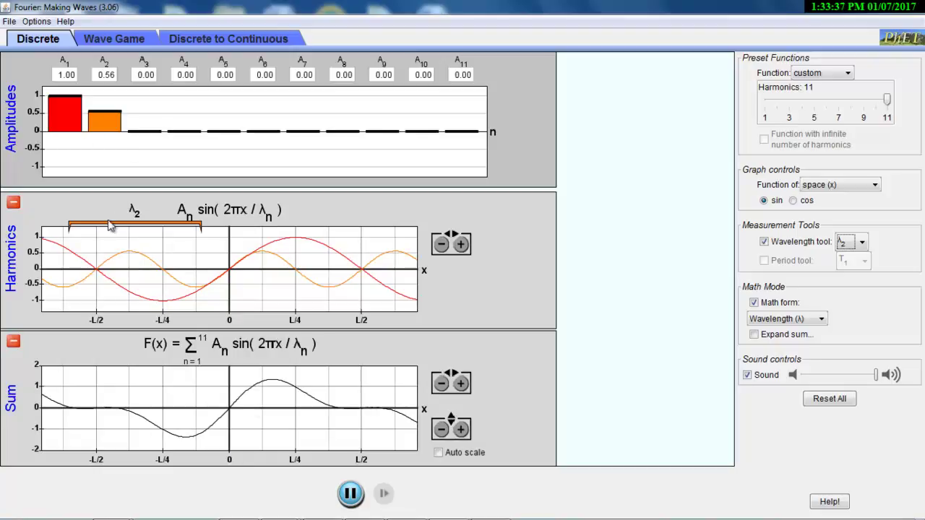
- Lower amplitude A2 to about 0.45, then display the expanded sum and close it after reading
mouse_move(109, 115)
mouse_down()
mouse_move(107, 90)
mouse_move(116, 122)
mouse_up()
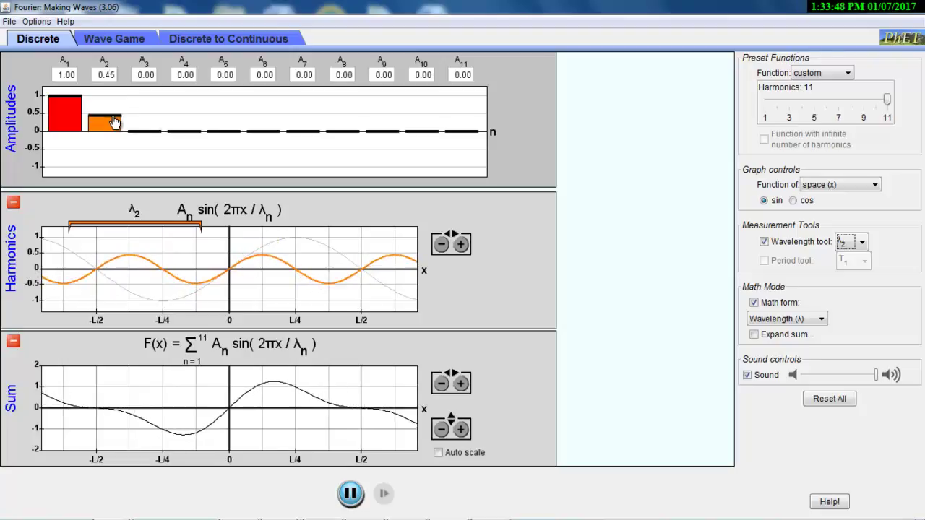
click(754, 335)
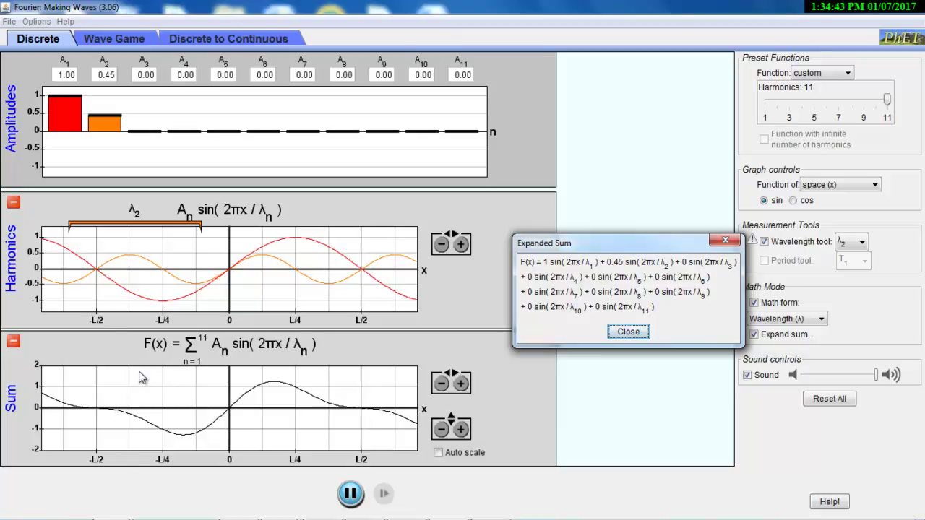
click(628, 331)
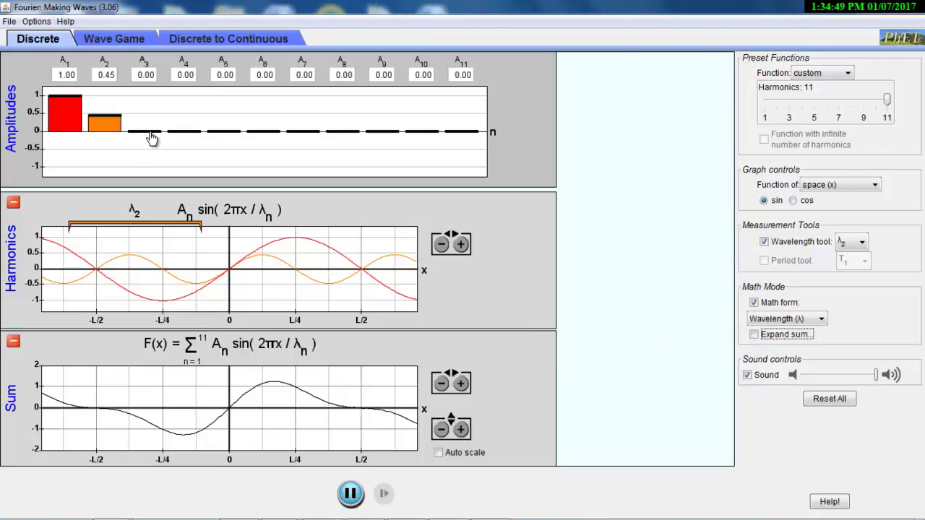
- Raise amplitudes A3 to A8 to about 0.56, 1.05, 0.70, 0.95, 0.19 and 0.35
drag(151, 139, 185, 94)
drag(225, 135, 221, 113)
drag(258, 138, 263, 96)
drag(306, 135, 349, 126)
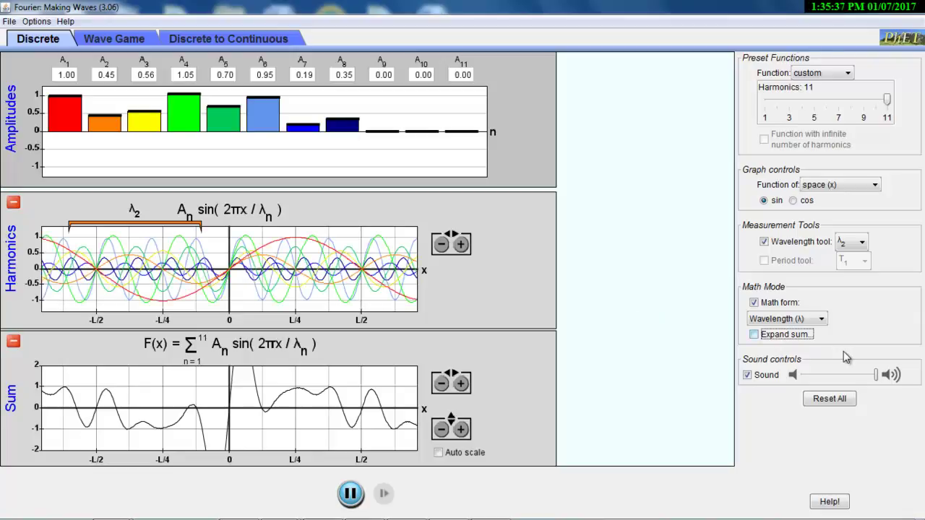
- Reduce the sound volume to about mid-level and expand the Sum graph's vertical range to ±5
click(838, 377)
click(839, 377)
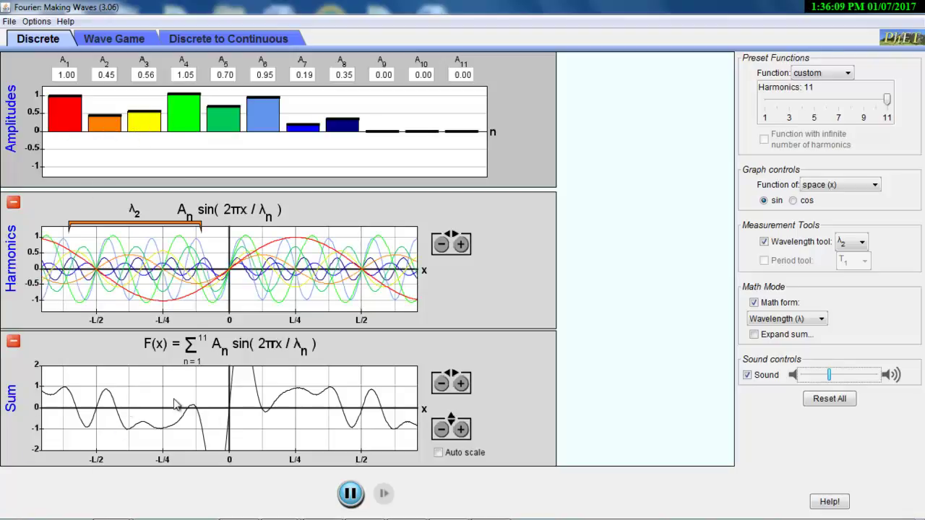
click(443, 430)
click(443, 429)
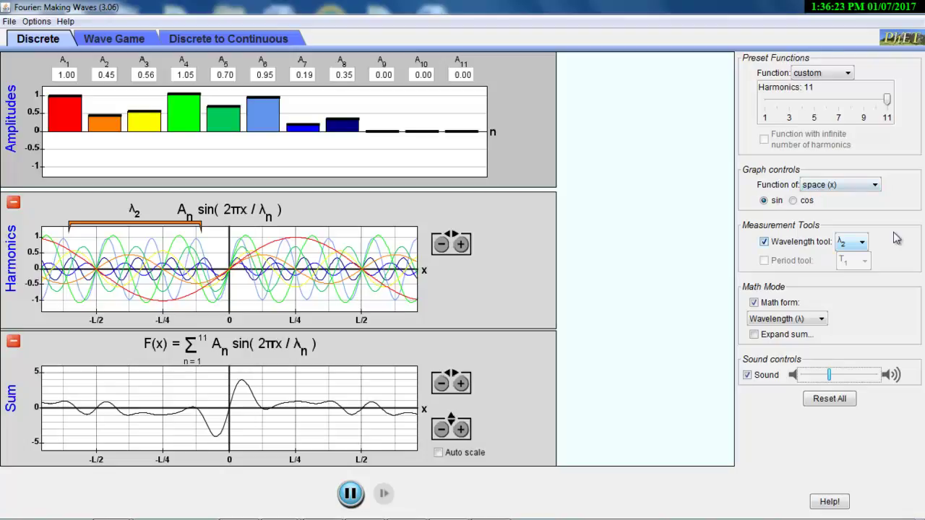
- Show the waves as a function of space & time (x,t), and pause and resume the wave motion twice
click(847, 190)
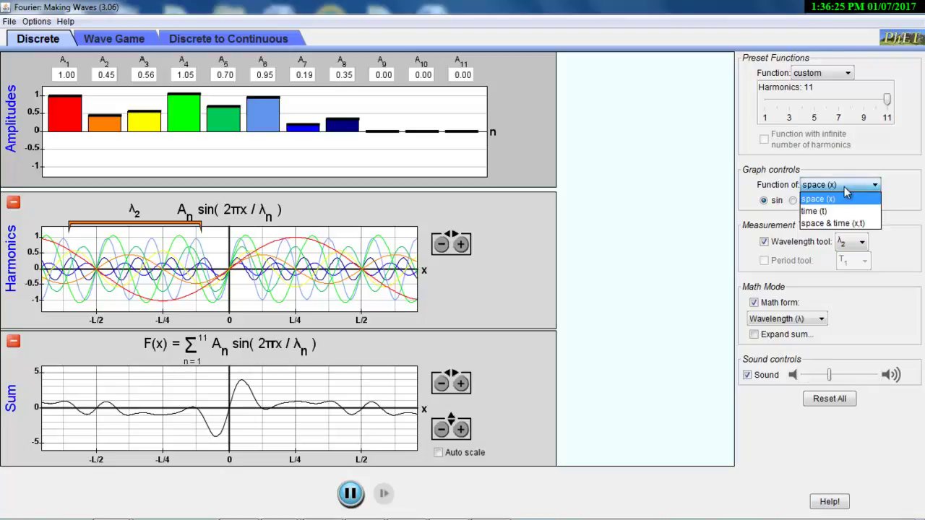
click(840, 224)
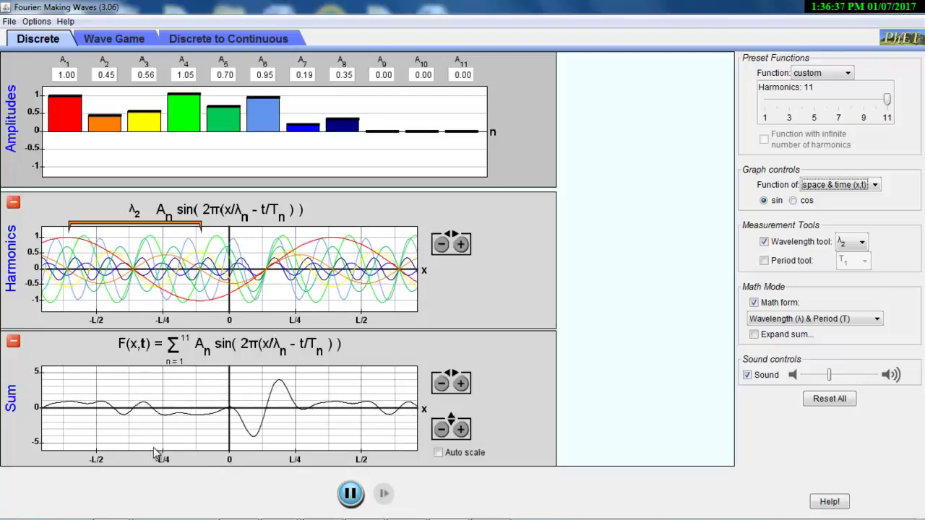
click(350, 494)
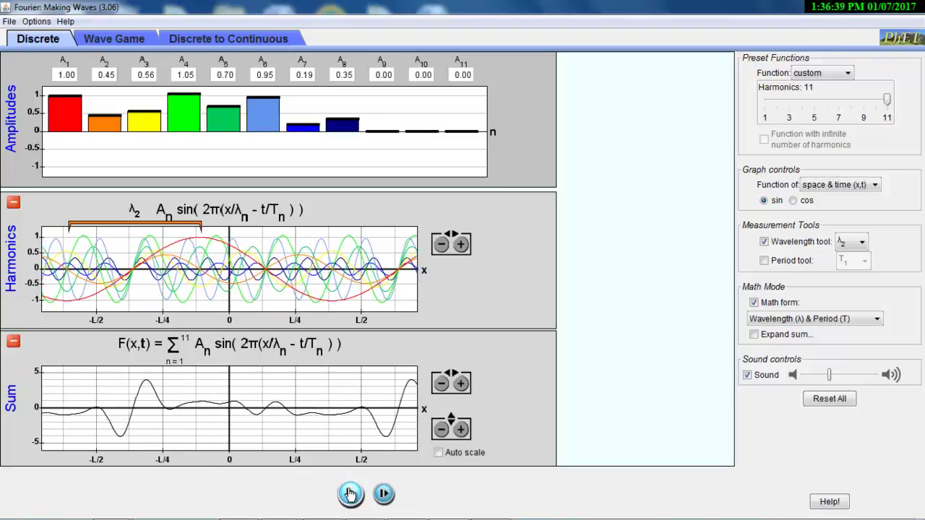
click(351, 494)
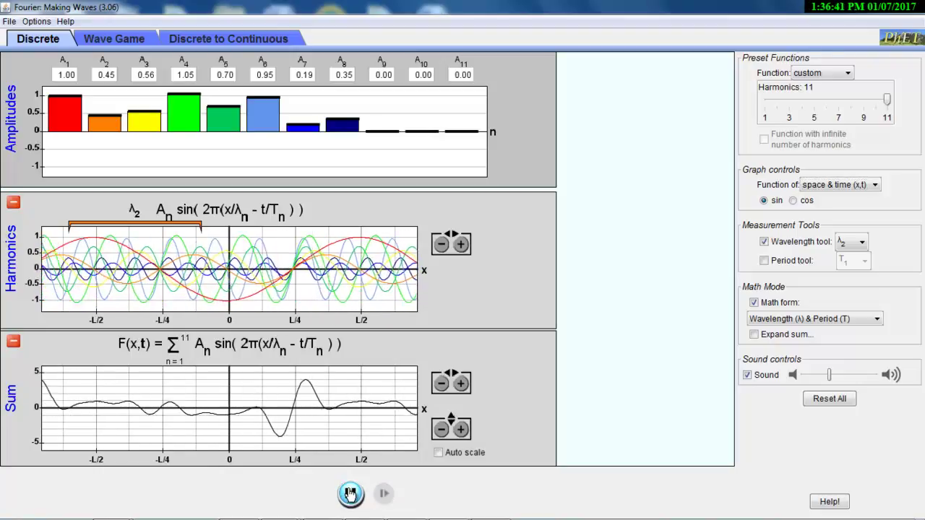
click(350, 494)
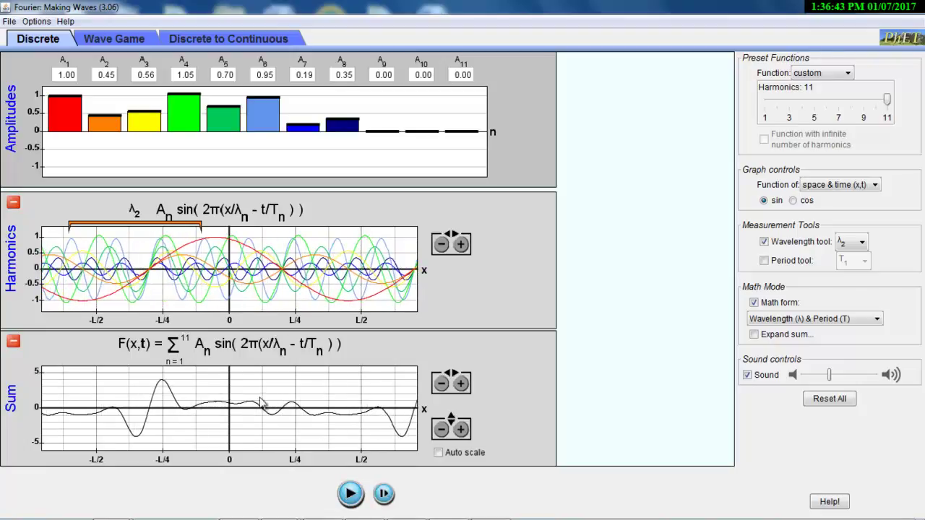
click(351, 496)
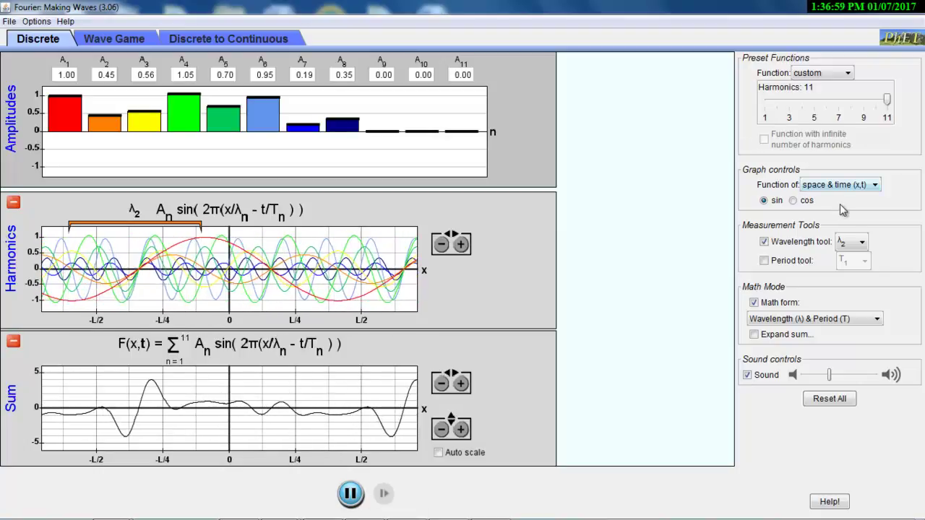
- Show the waves as a function of time (t), then return to a function of space (x)
click(872, 186)
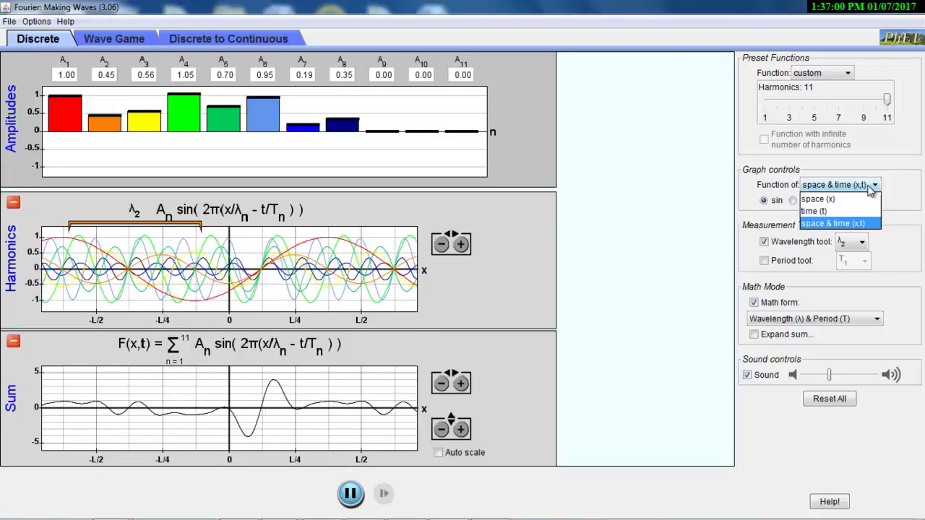
click(828, 211)
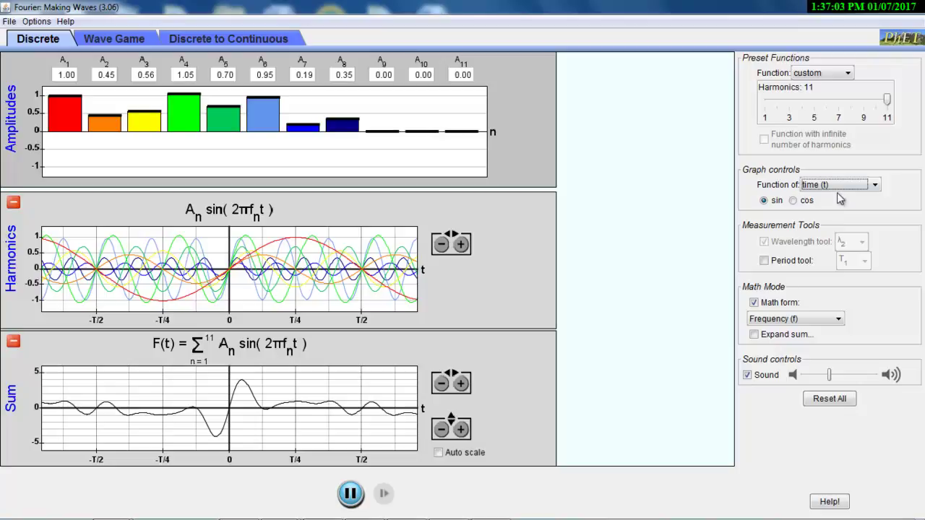
click(841, 188)
click(831, 206)
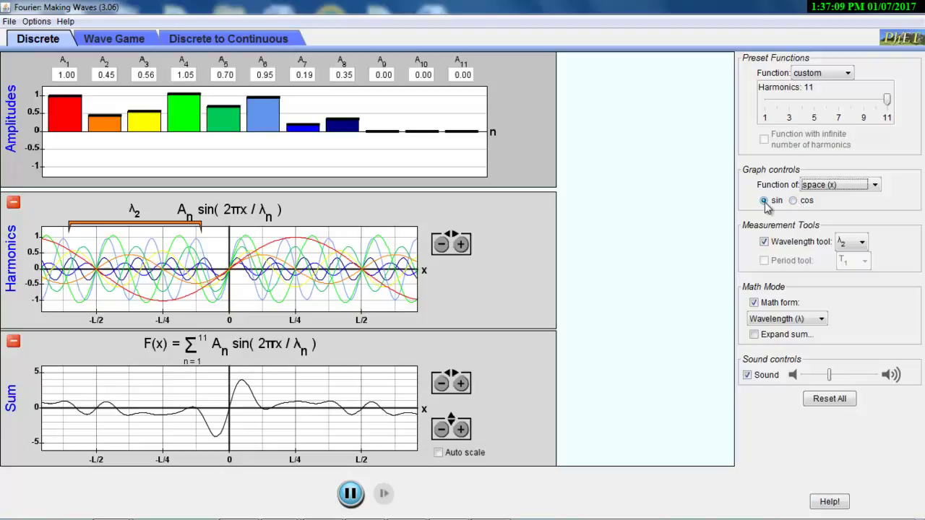
- Compare the cosine and sine forms of the harmonics and their sum, ending with cosine selected
click(793, 201)
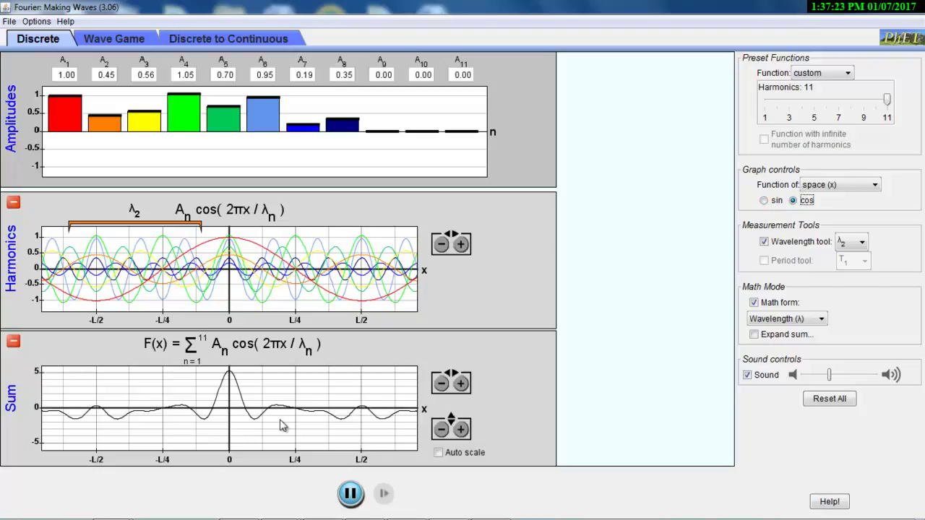
click(766, 201)
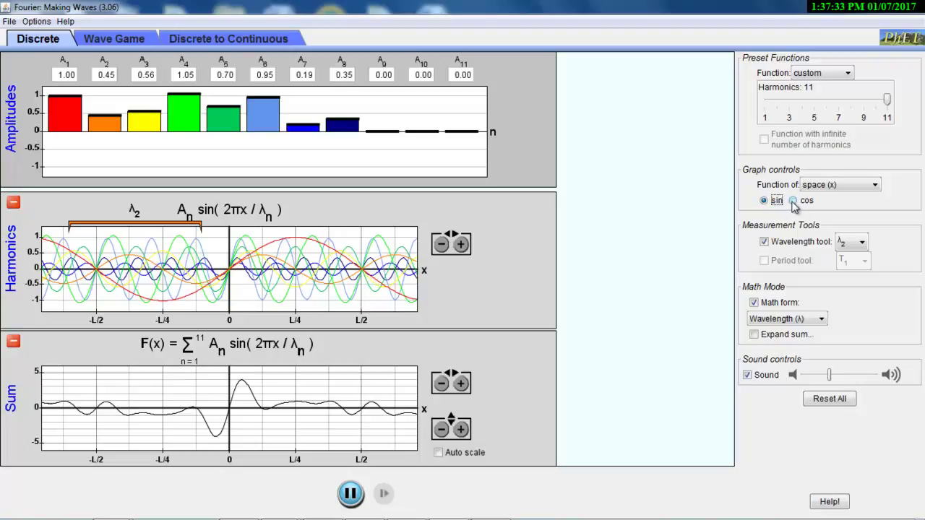
click(793, 201)
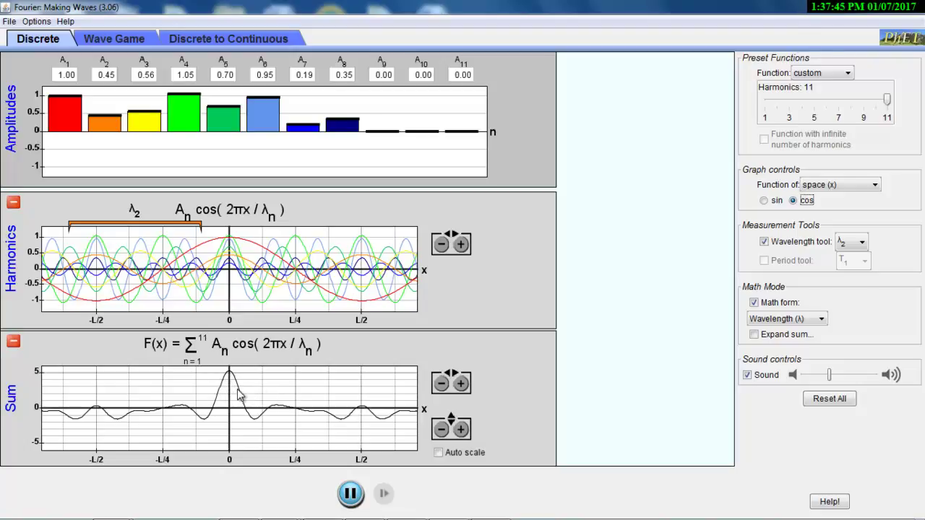
- Switch the harmonics to sine form and back to cosine, and load the sine/cosine preset function
click(766, 203)
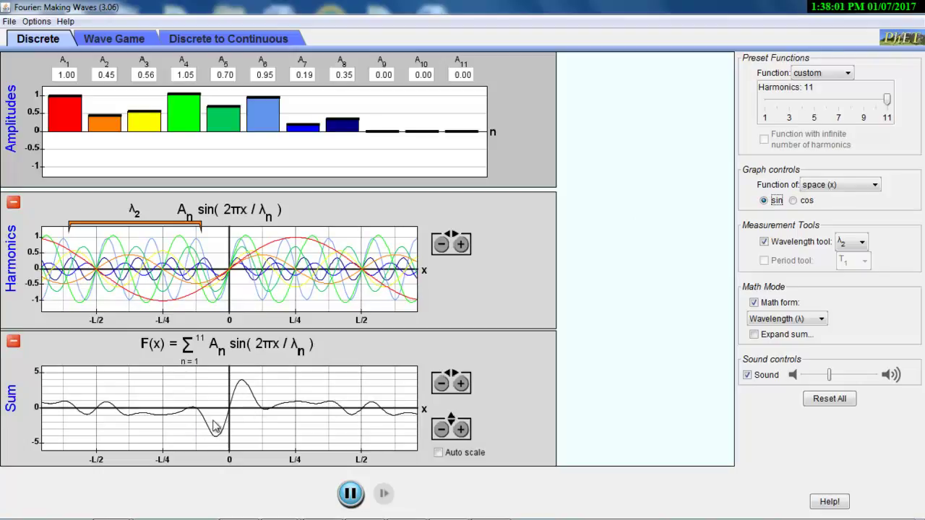
click(794, 201)
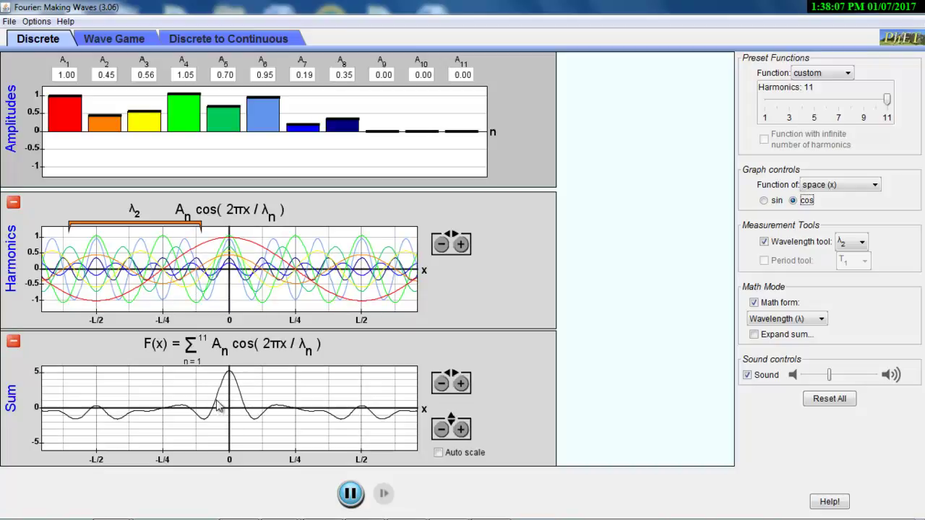
click(829, 77)
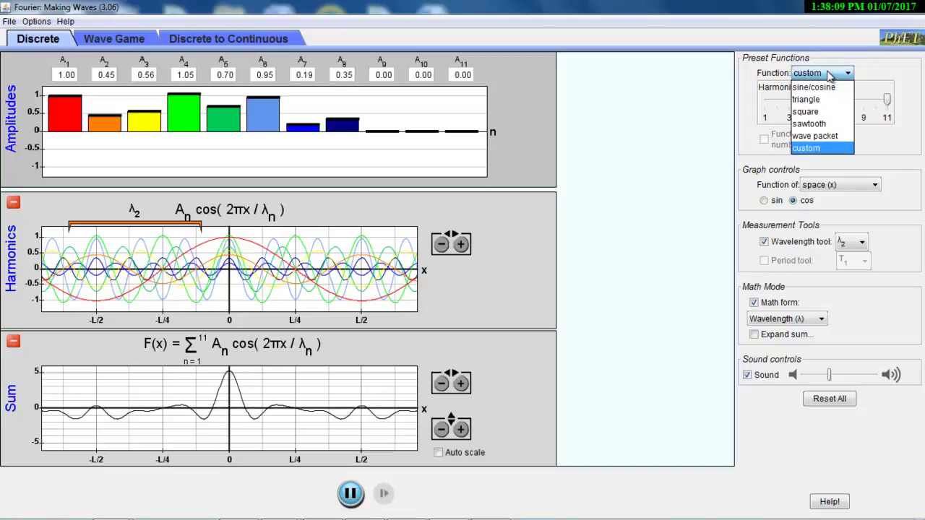
click(826, 88)
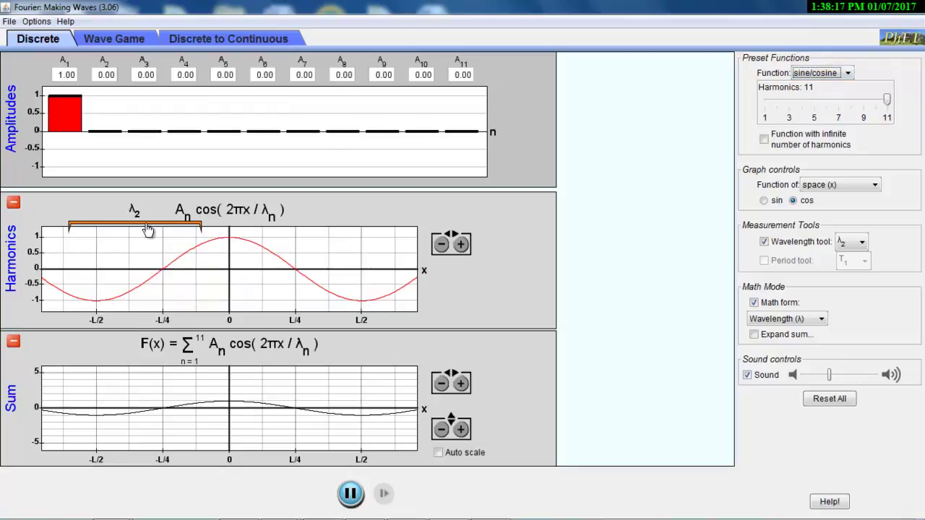
- Set the wavelength tool to λ1 and place it over the first harmonic's curve in the Harmonics graph
drag(190, 220, 575, 216)
click(860, 250)
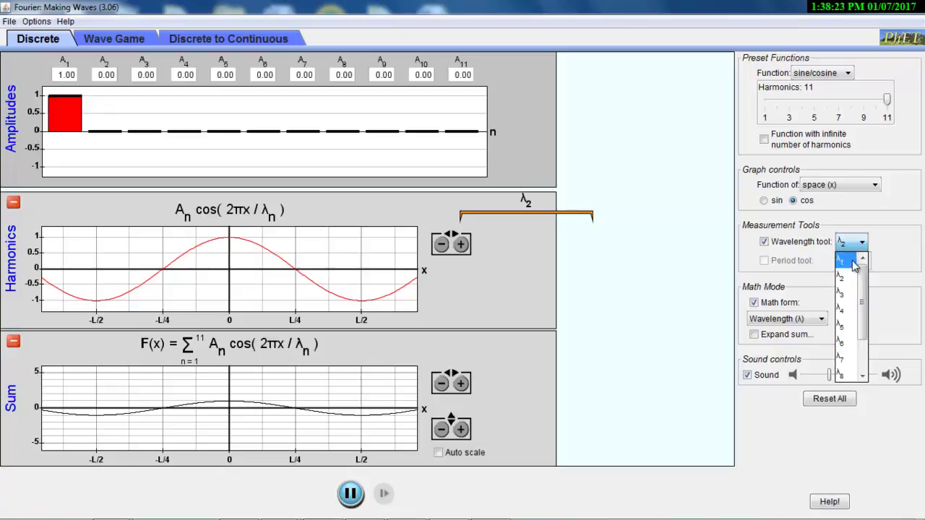
click(850, 259)
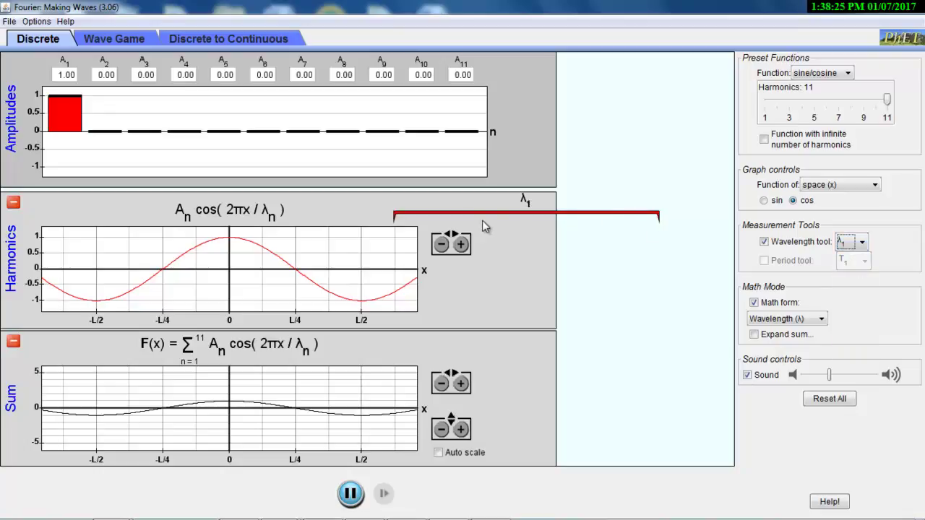
drag(495, 221, 257, 231)
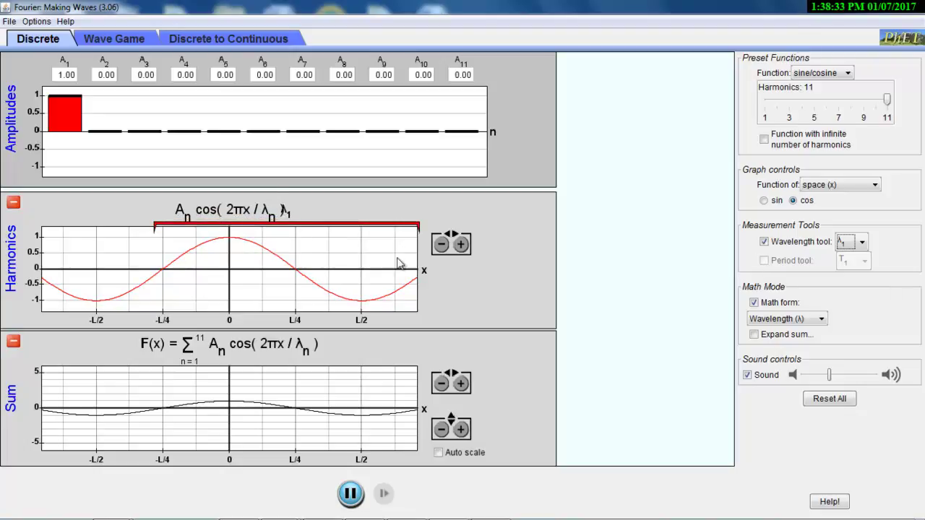
- Switch the wave to sine form, raise the sound volume to maximum and increase amplitude A1 to about 1.27
drag(65, 110, 65, 102)
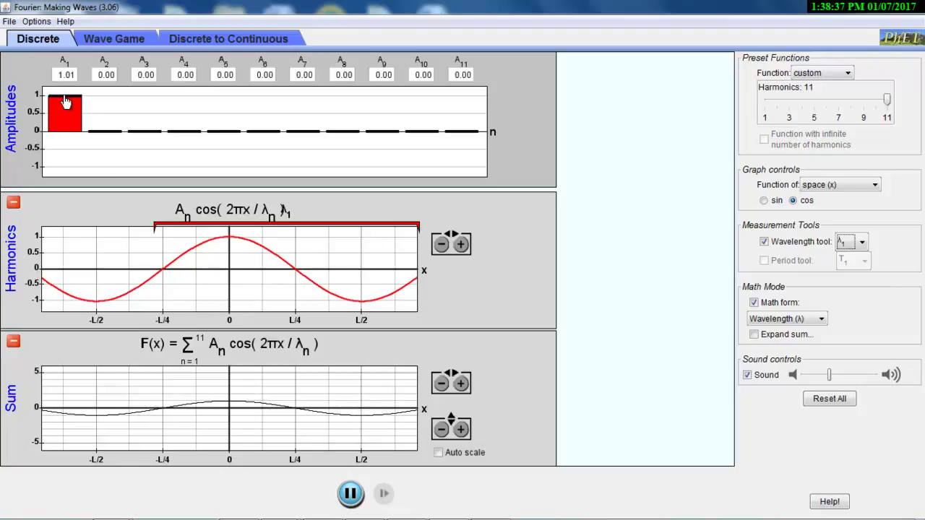
click(764, 200)
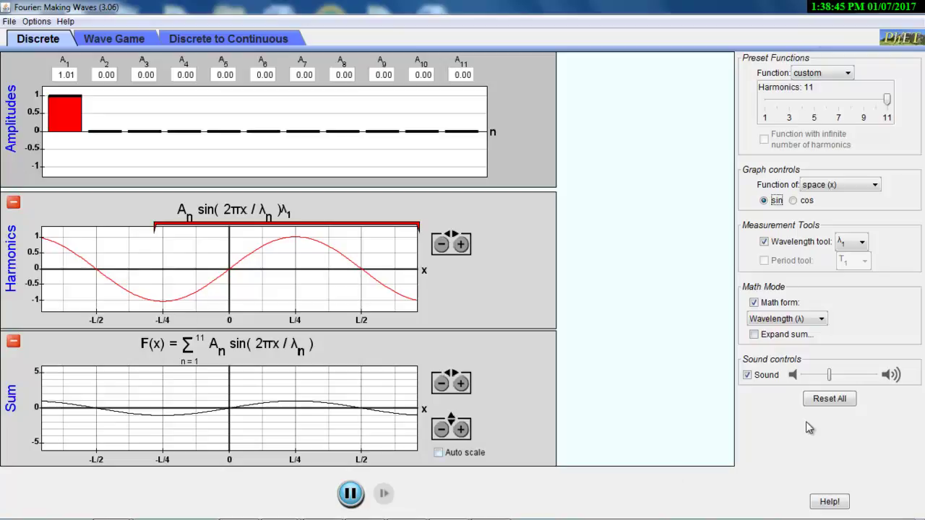
drag(831, 377, 880, 375)
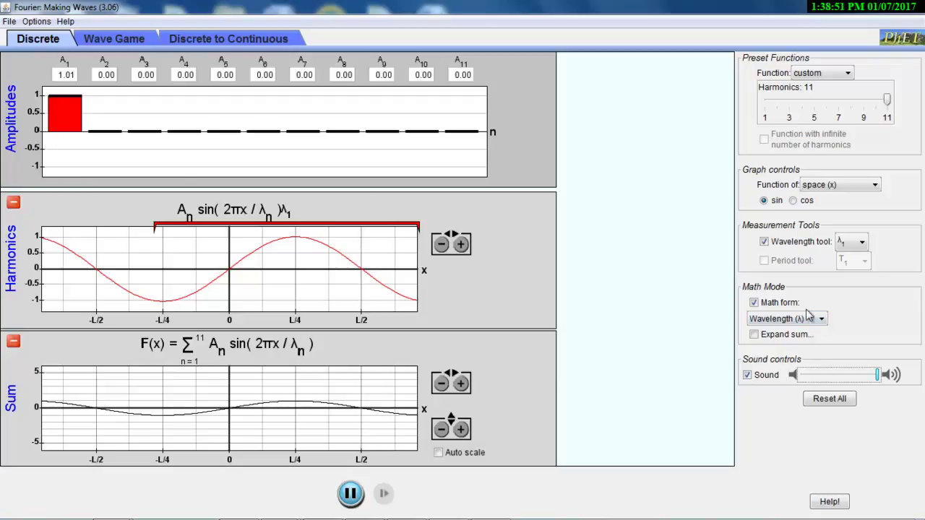
mouse_move(82, 97)
mouse_down()
mouse_move(80, 137)
mouse_move(73, 82)
mouse_up()
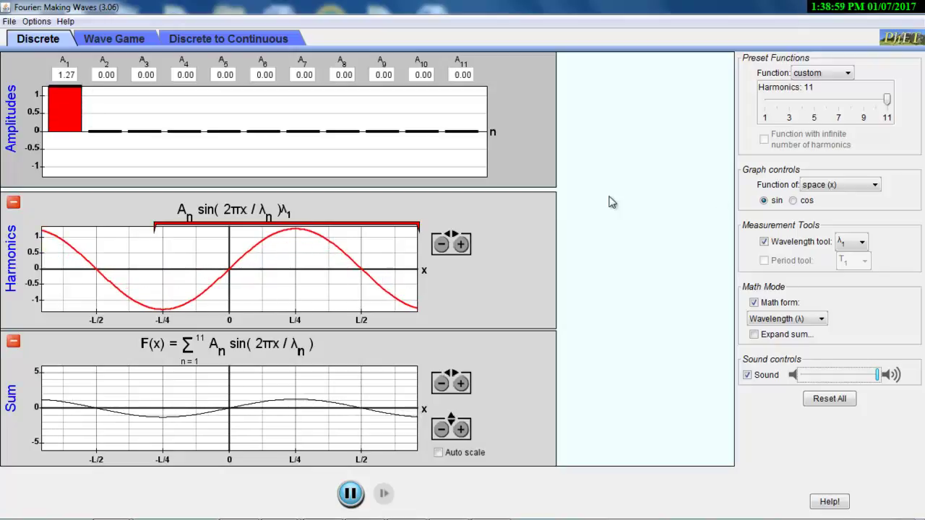
- Load the triangle preset function with 11 harmonics
click(840, 75)
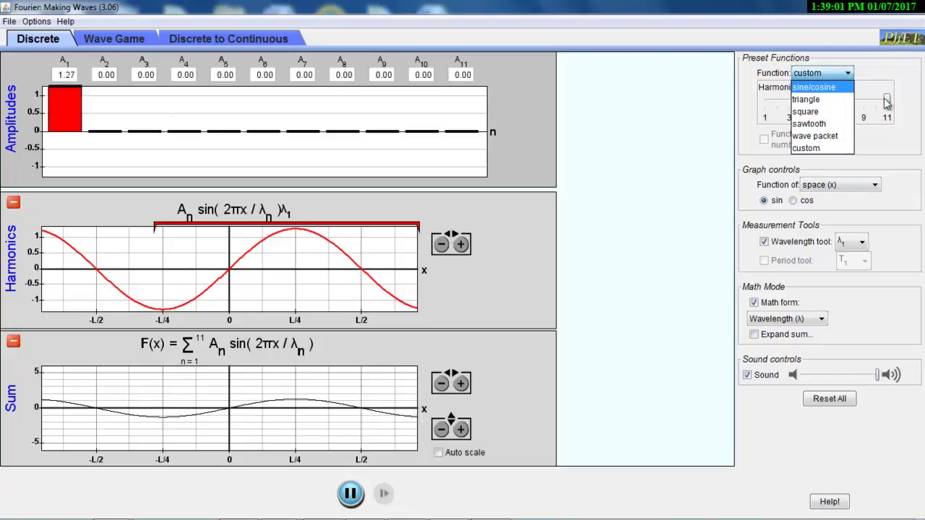
click(670, 129)
click(831, 75)
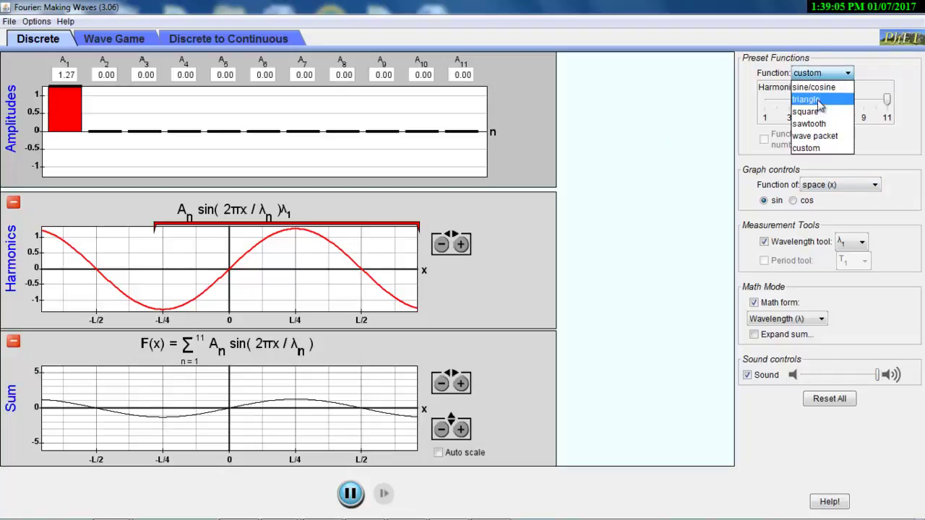
click(820, 101)
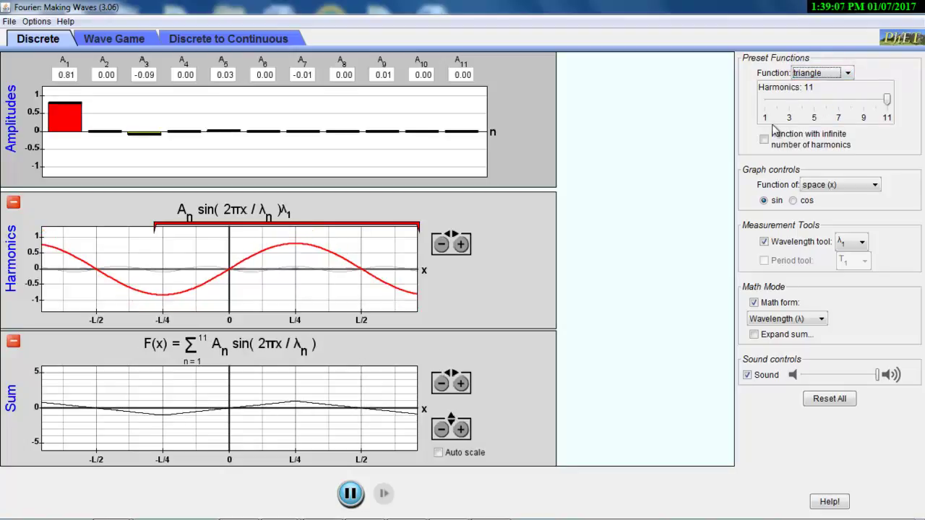
- Narrow the Sum graph's vertical range to about ±1 so the triangle wave fills the graph
click(441, 432)
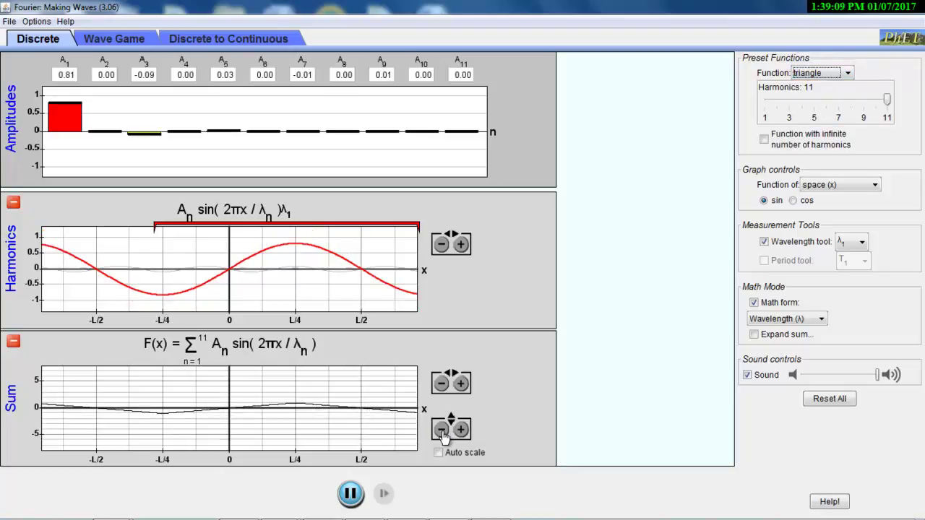
click(461, 429)
click(461, 430)
click(461, 430)
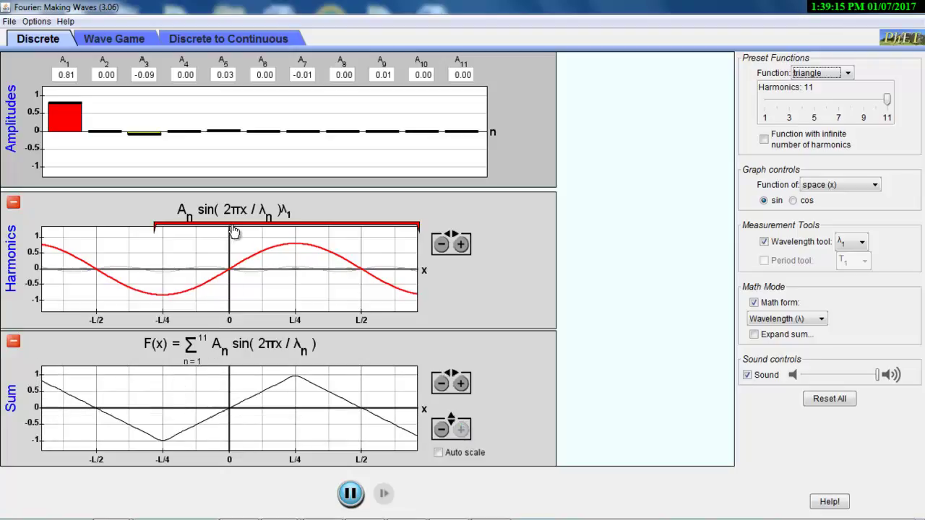
- Show the triangle wave as a function of space & time (x,t) with the wavelength tool λ1 and period tool T1 enabled
click(764, 243)
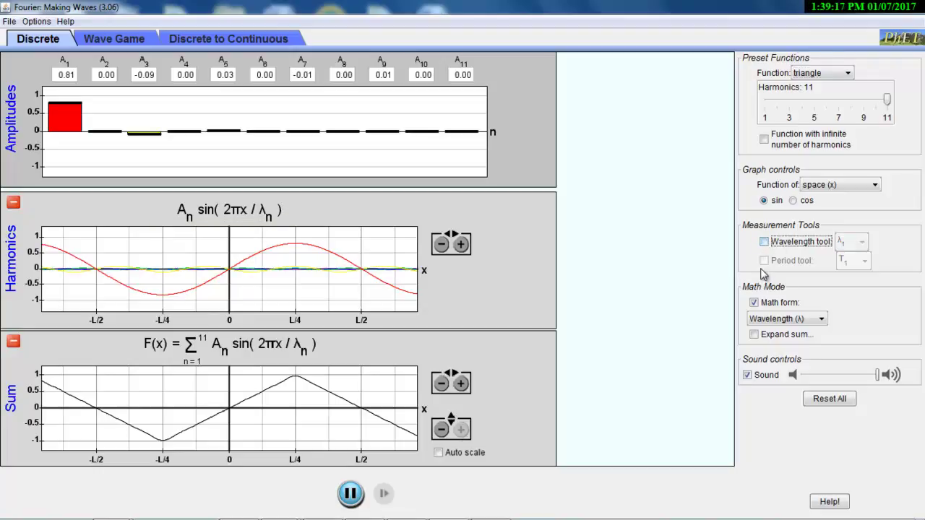
click(861, 190)
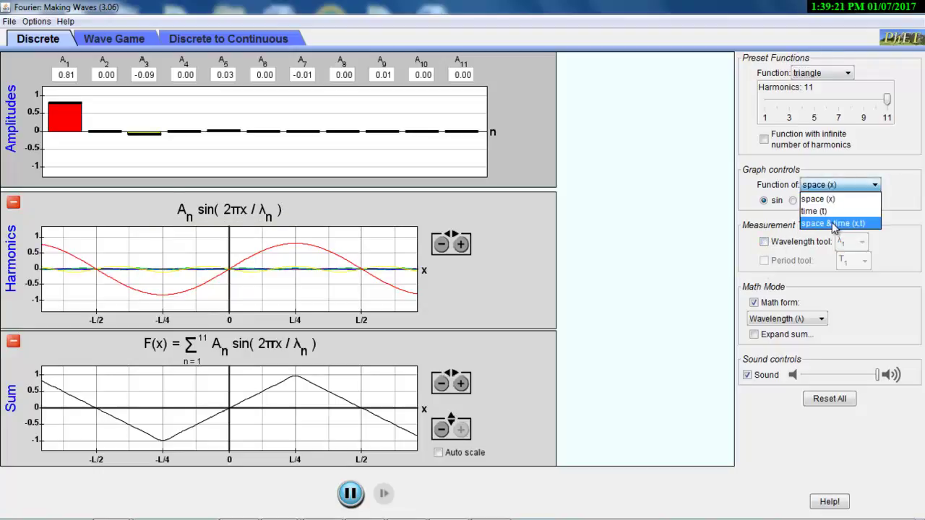
click(836, 222)
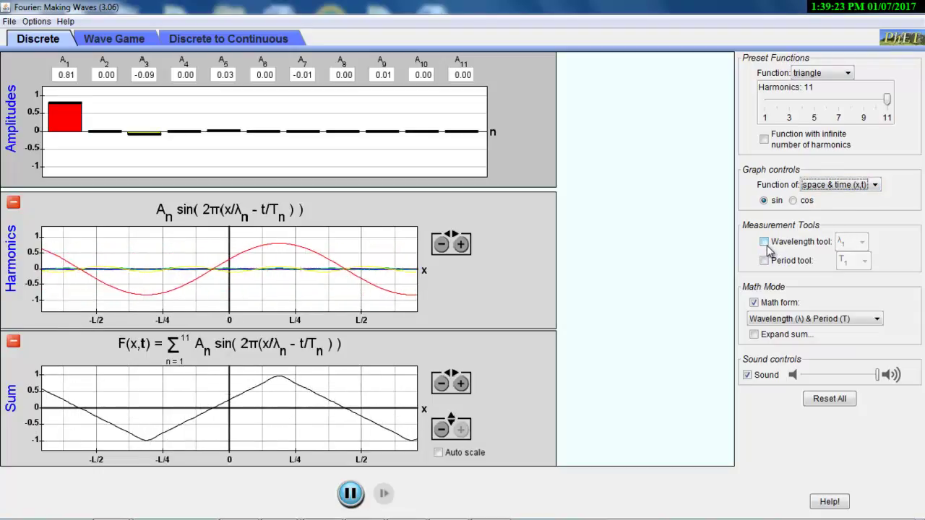
click(764, 241)
click(764, 260)
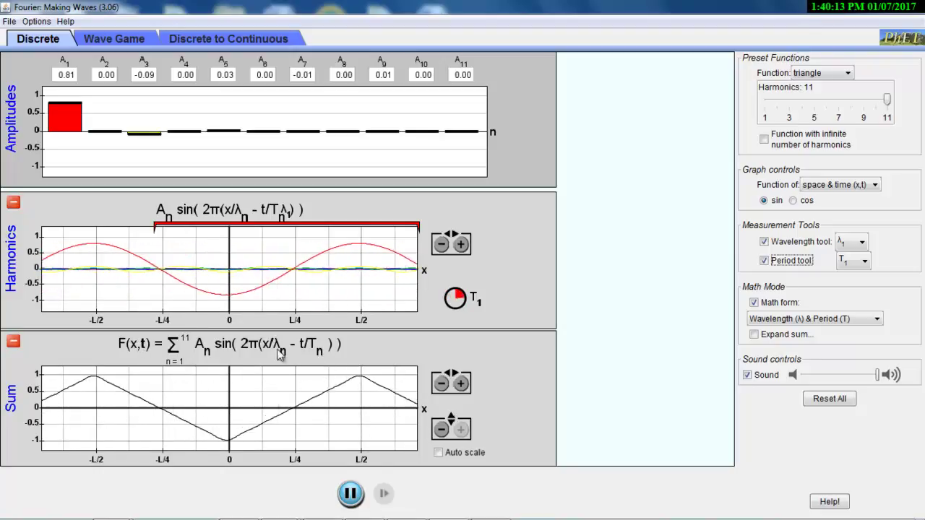
- Compare the triangle wave as a function of time (t) and of space (x), then return to space & time (x,t)
click(873, 185)
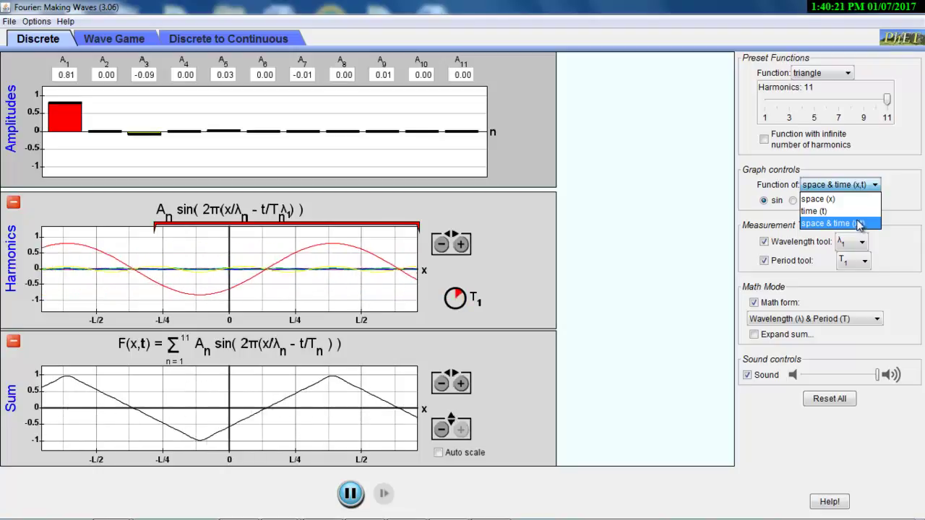
click(858, 218)
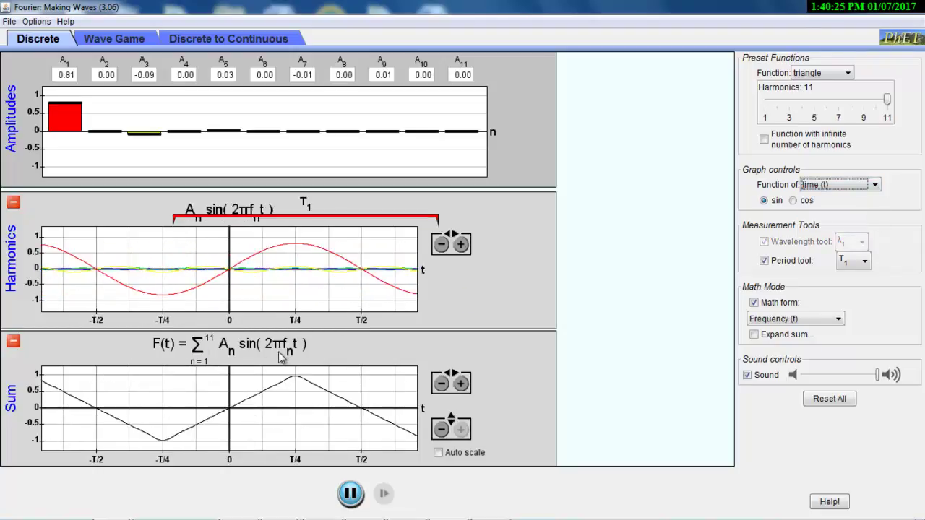
click(853, 187)
click(838, 197)
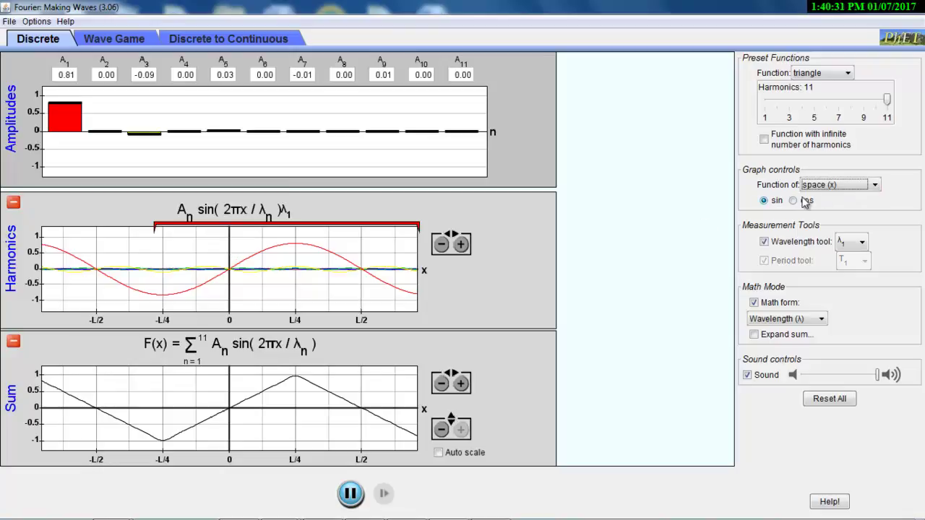
click(842, 186)
click(842, 223)
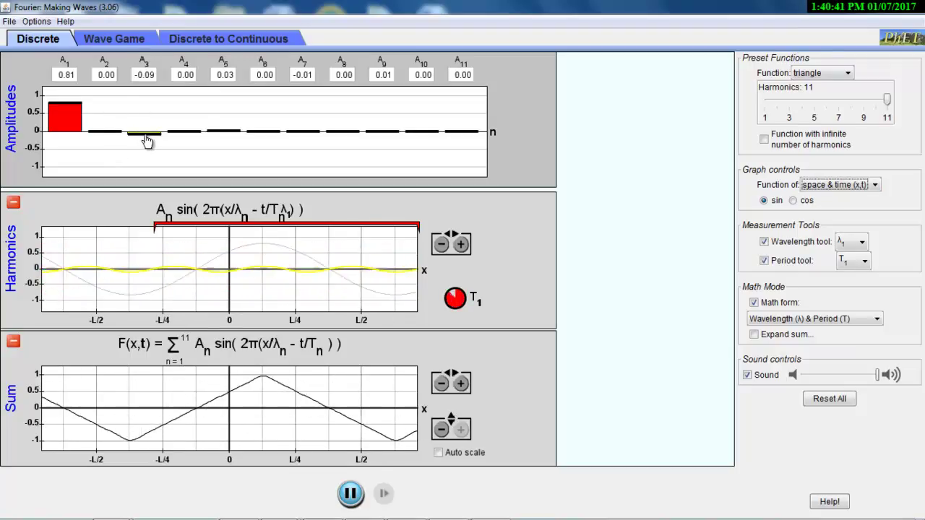
- Customize the harmonic amplitudes to about -0.76 for A2, 0.11 for A3, -0.35 for A7 and -1.09 for A9
drag(146, 140, 153, 152)
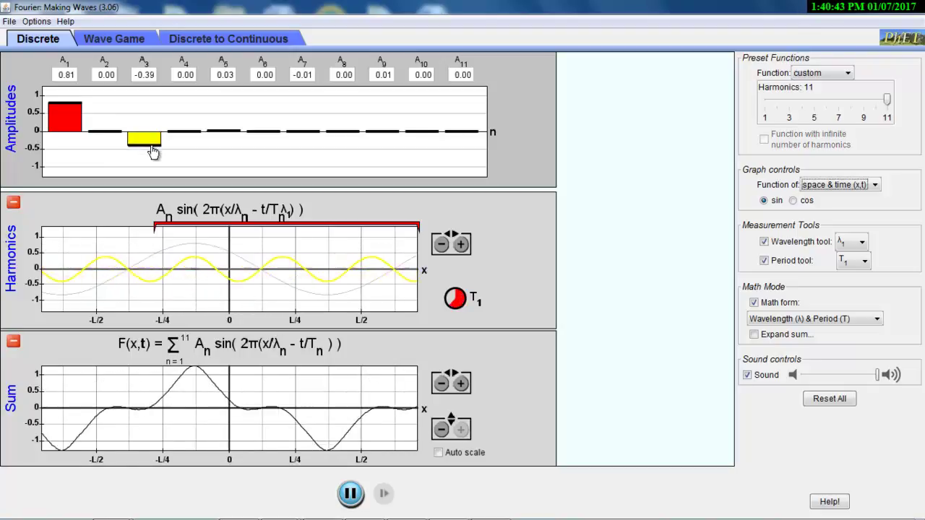
mouse_move(232, 132)
mouse_down()
mouse_move(227, 115)
mouse_move(238, 138)
mouse_up()
drag(299, 138, 321, 143)
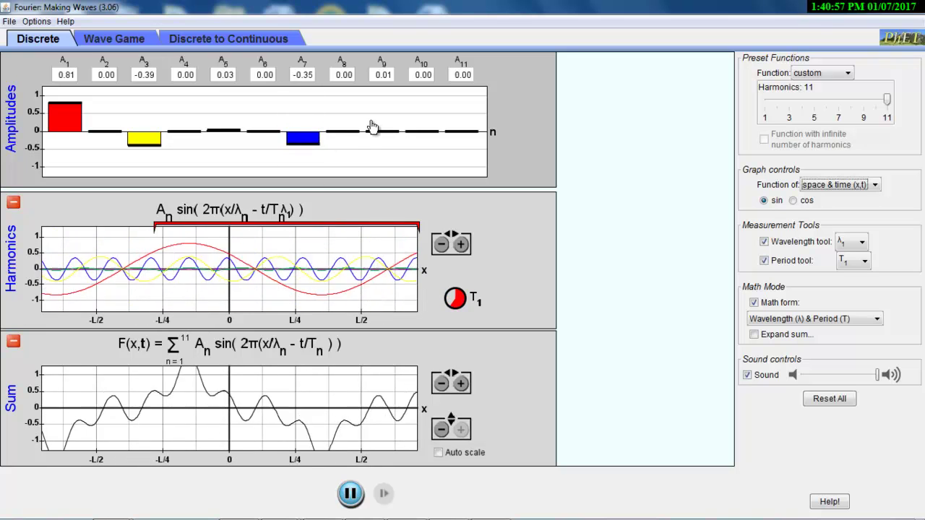
drag(388, 140, 396, 177)
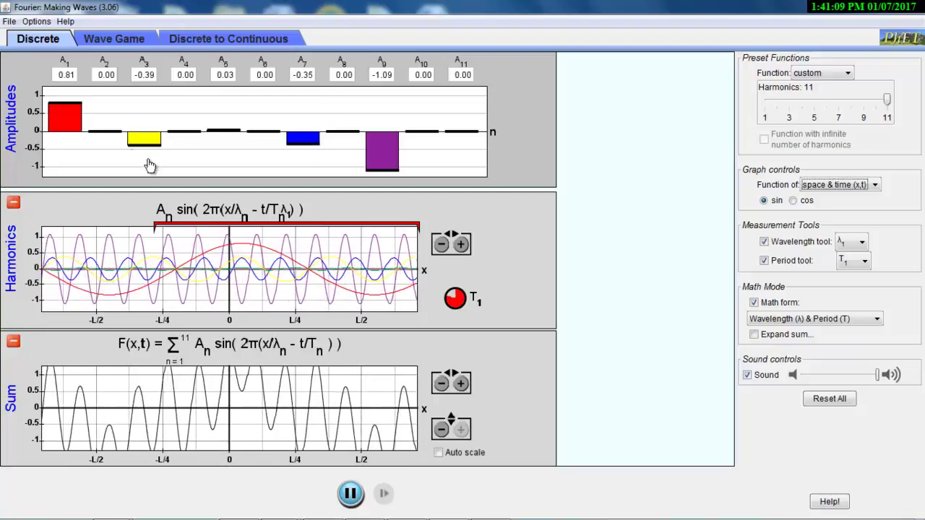
drag(144, 144, 142, 158)
mouse_move(145, 167)
mouse_down()
mouse_move(140, 112)
mouse_move(145, 128)
mouse_move(119, 112)
mouse_move(118, 97)
mouse_move(135, 165)
mouse_up()
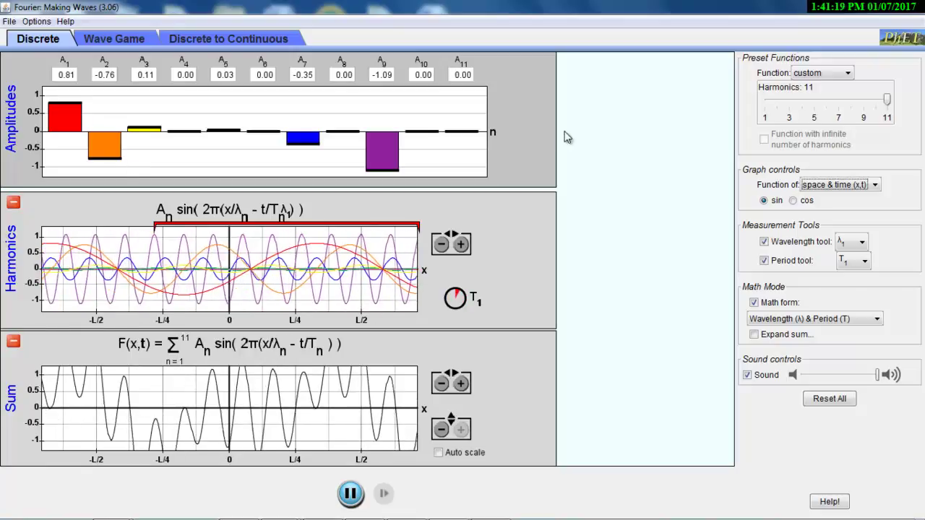
- Load the square preset function, and open and close the expanded form of its sum
click(812, 75)
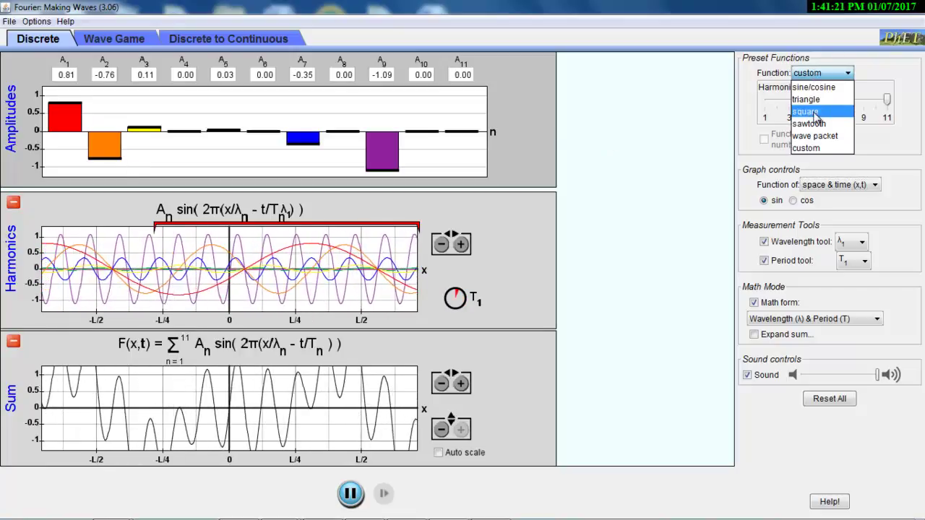
click(817, 116)
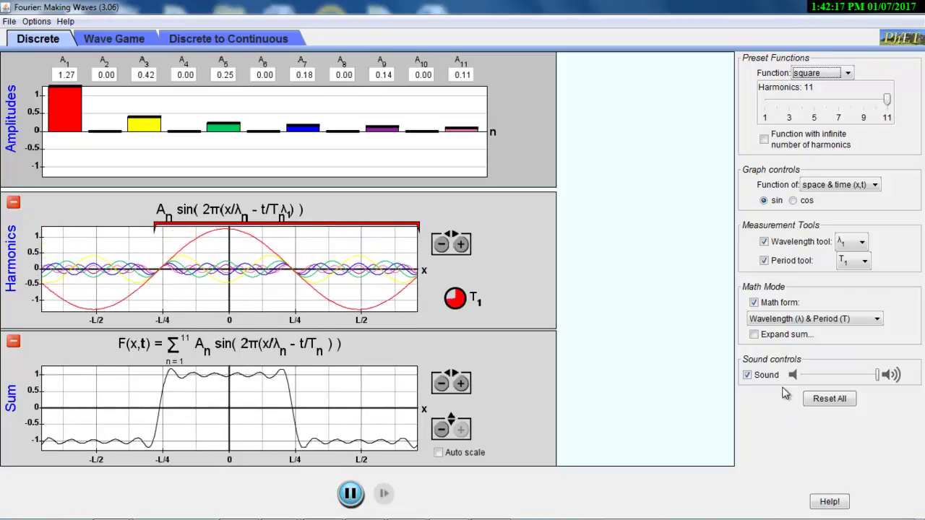
click(754, 334)
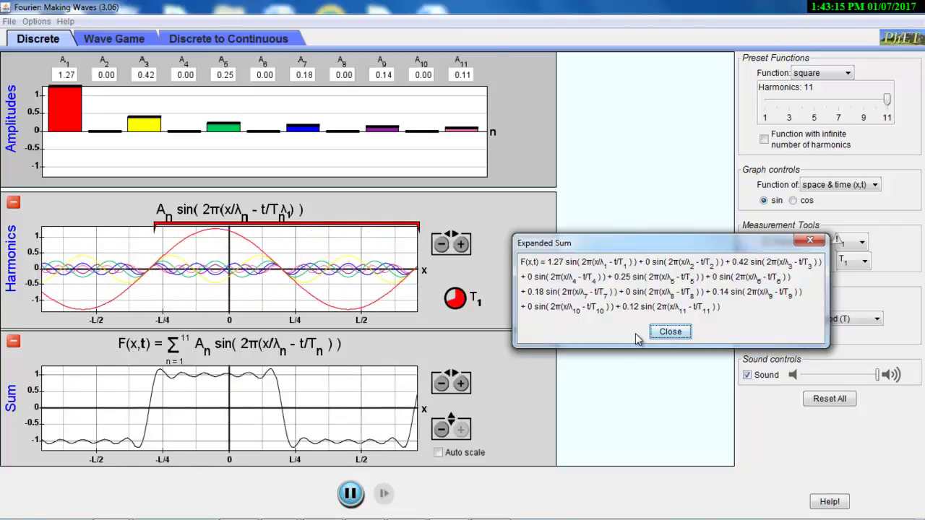
click(668, 331)
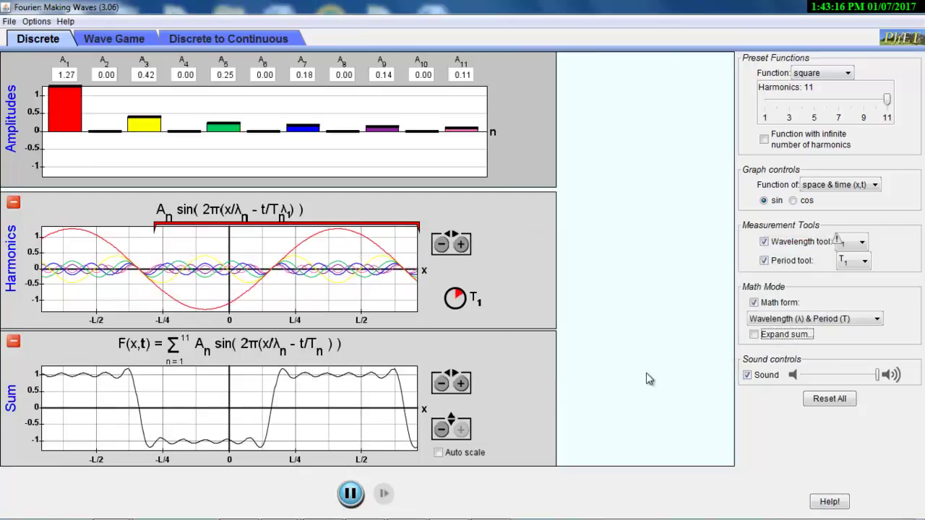
- Load the sawtooth preset and change its amplitudes to about -0.45 for A2, 0.23 for A3, -0.68 for A4 and -0.23 for A5
click(844, 72)
click(845, 123)
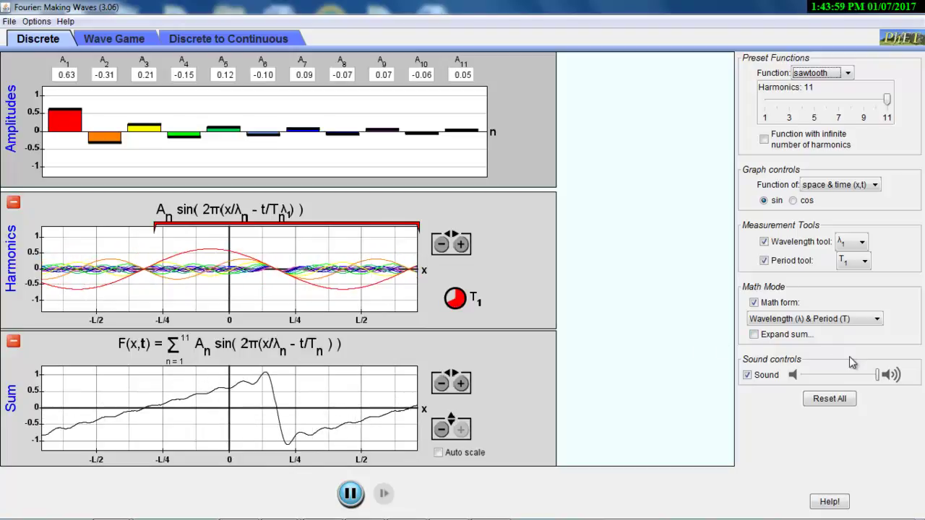
mouse_move(149, 130)
mouse_down()
mouse_move(154, 104)
mouse_move(154, 128)
mouse_up()
mouse_move(113, 149)
mouse_down()
mouse_move(112, 166)
mouse_move(123, 151)
mouse_up()
drag(185, 140, 239, 138)
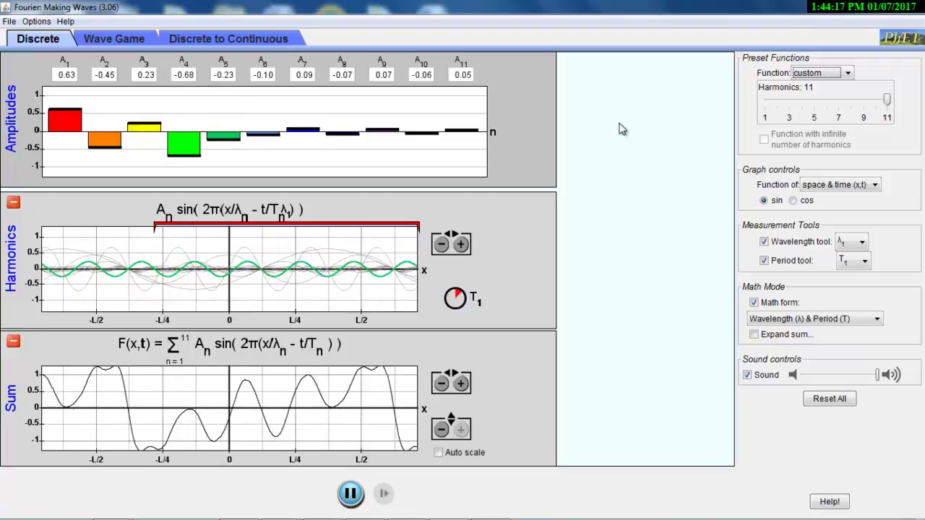
- Load the wave packet preset with the graphs spanning -L to L and a larger vertical range for the sum, and pause the animation
click(846, 73)
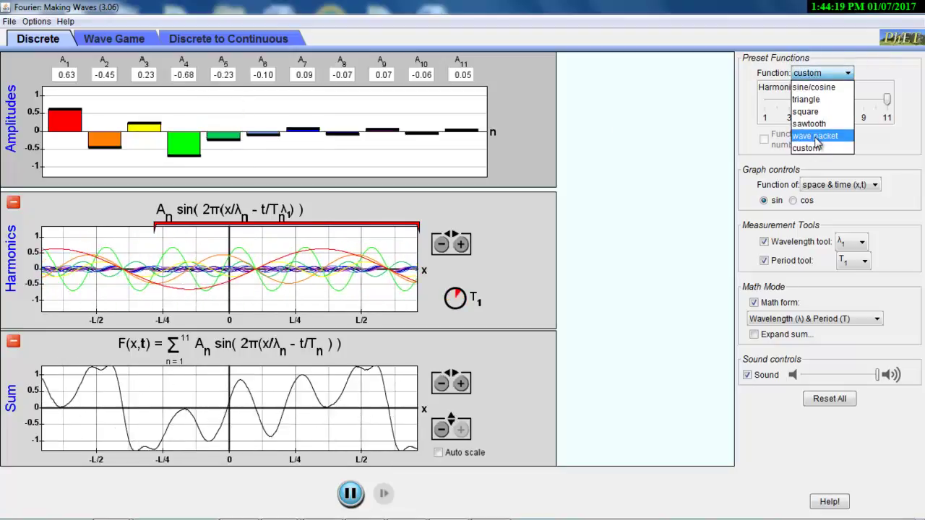
click(817, 137)
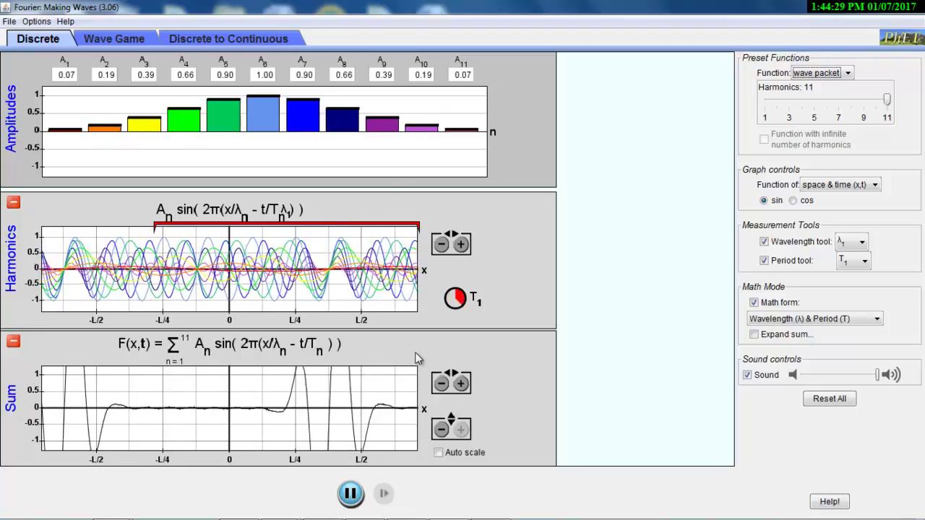
click(441, 429)
click(446, 431)
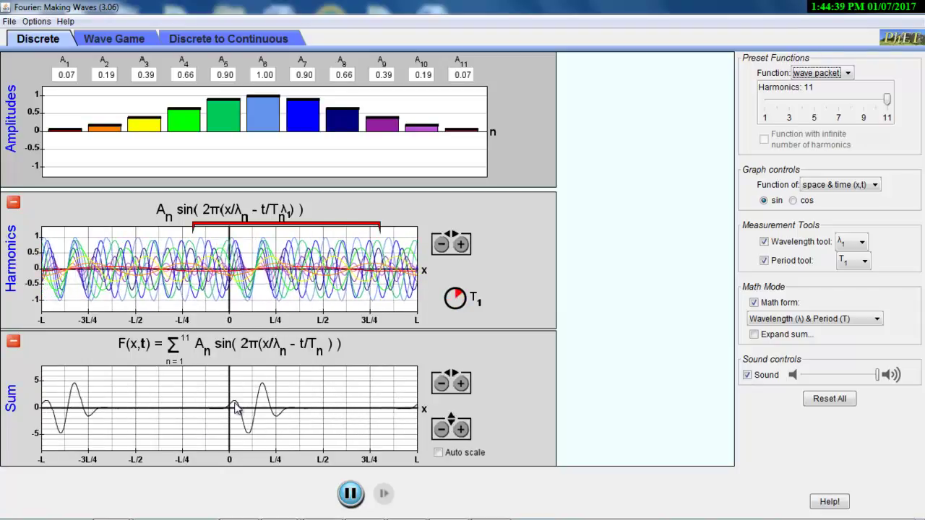
click(352, 495)
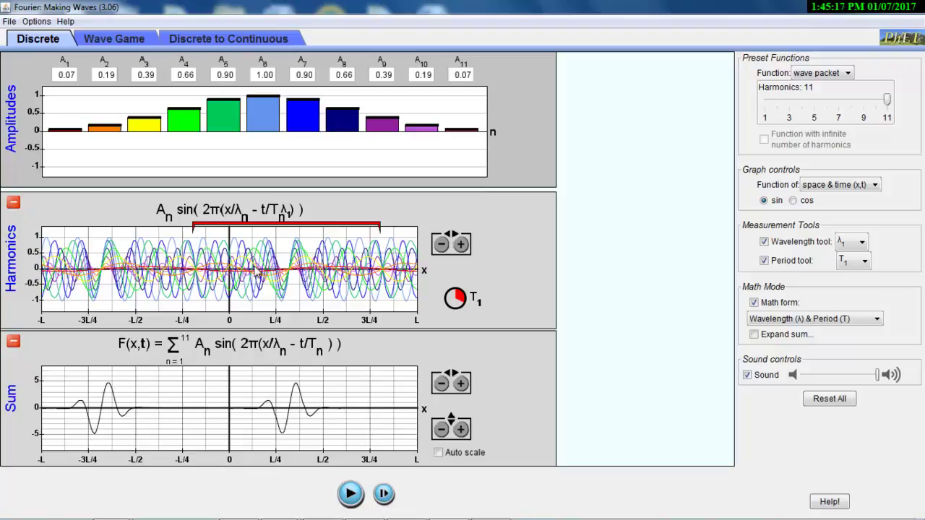
- Align the λ1 wavelength tool from 0 to L on the Harmonics graph, and reduce the amplitudes A6 to about -0.01 and A4 to 0.00
drag(307, 226, 342, 230)
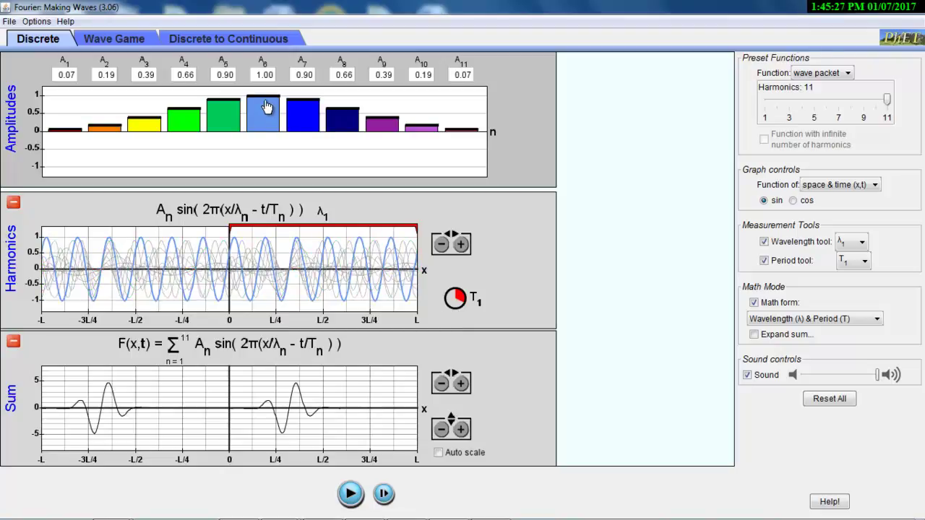
drag(267, 107, 267, 140)
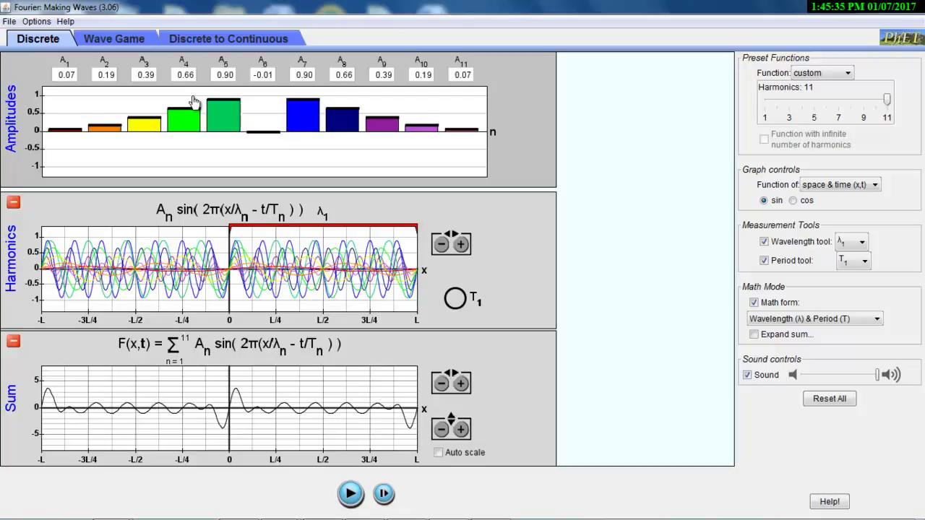
drag(185, 121, 190, 139)
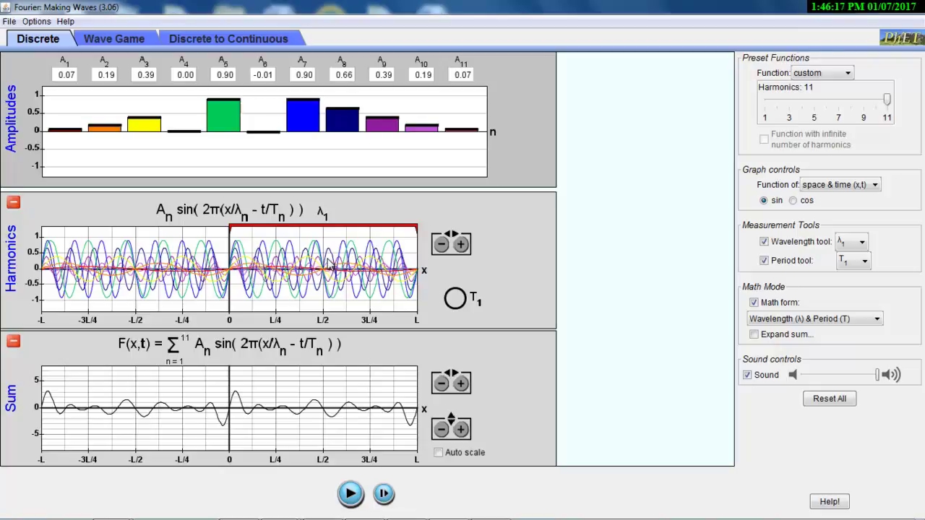
mouse_move(396, 518)
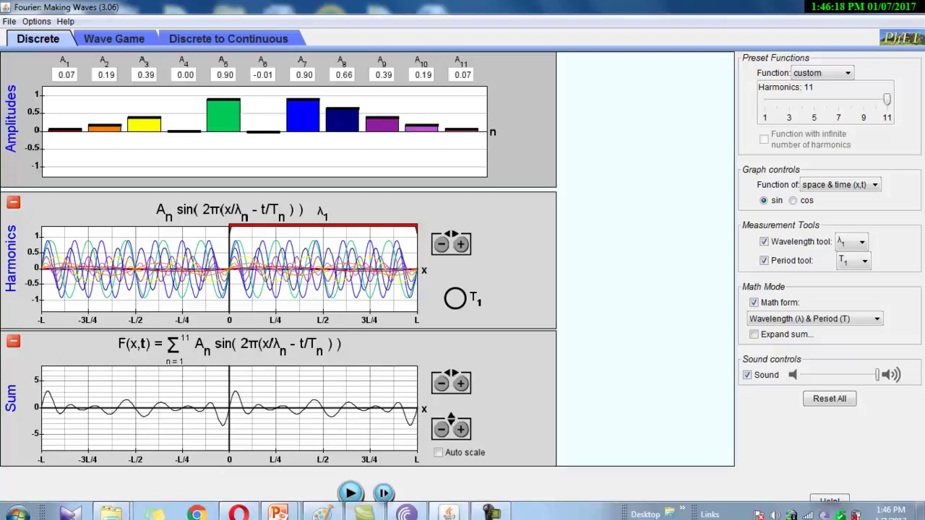
click(488, 510)
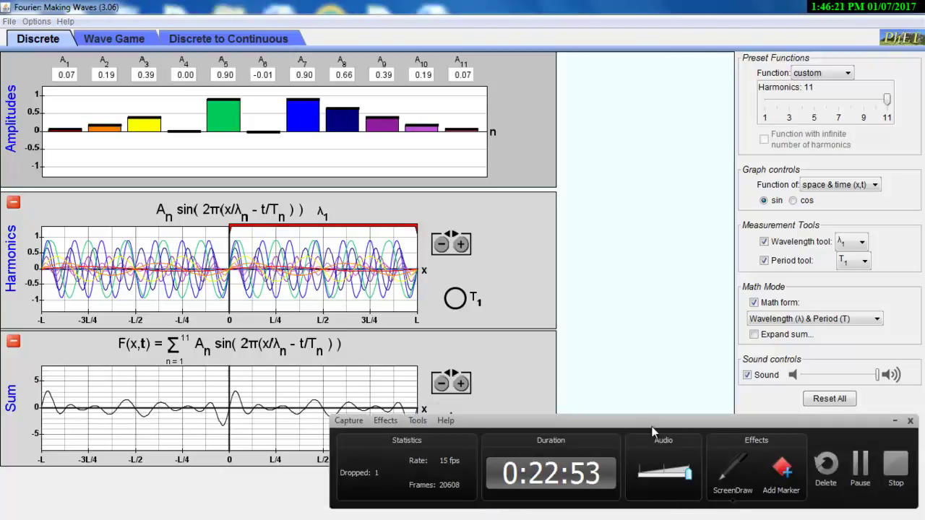